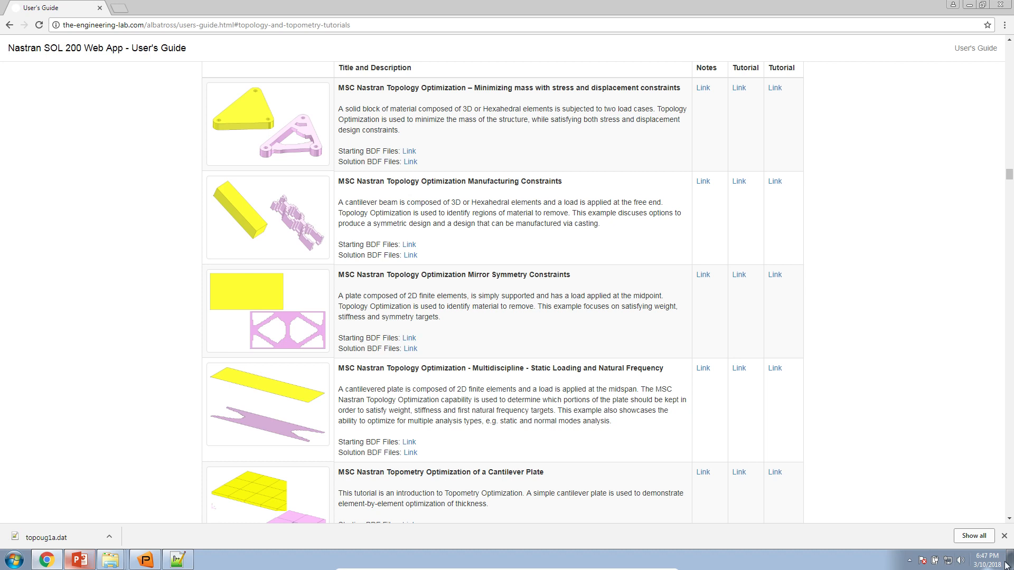
{"action": "left_click", "coordinate": [1008, 564]}
{"action": "left_click_drag", "start_coordinate": [382, 345], "coordinate": [502, 71]}
{"action": "left_click_drag", "start_coordinate": [34, 198], "coordinate": [482, 296]}
{"action": "left_click", "coordinate": [132, 419]}
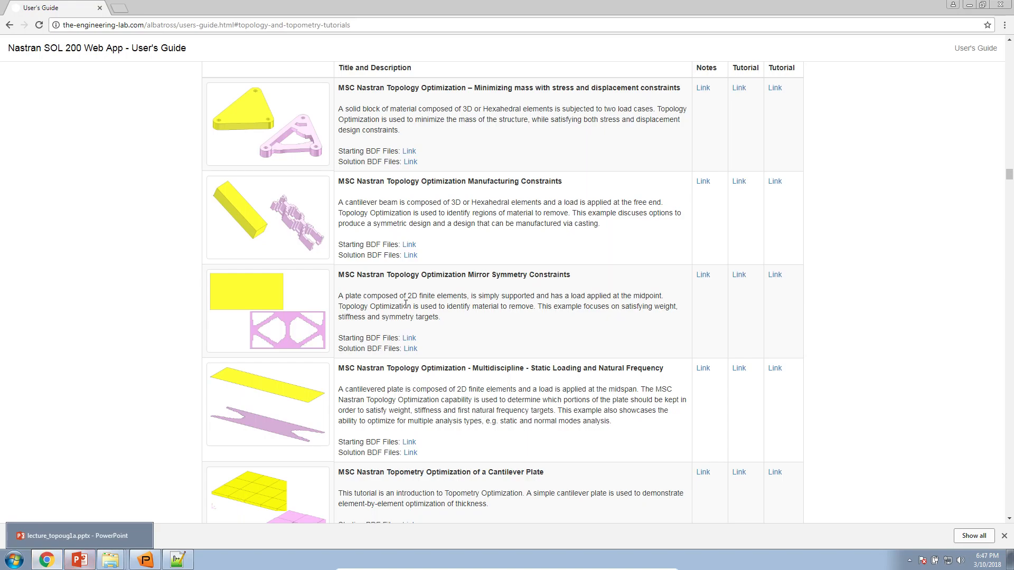
Open the MSC Nastran SOL 200 Web App home page in place of the User's Guide and start a Topology optimization.
{"action": "left_click", "coordinate": [174, 47]}
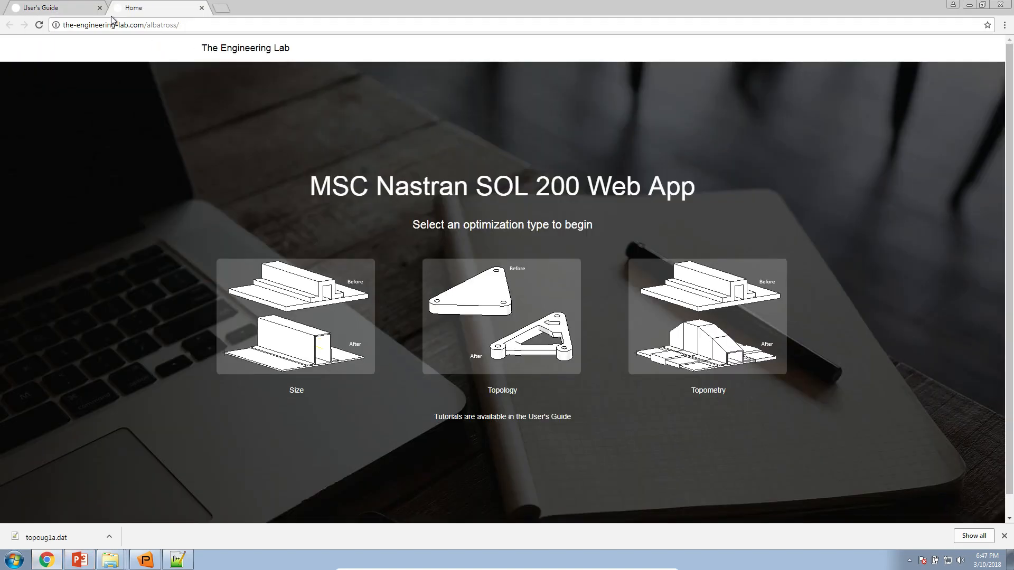
{"action": "left_click", "coordinate": [99, 8]}
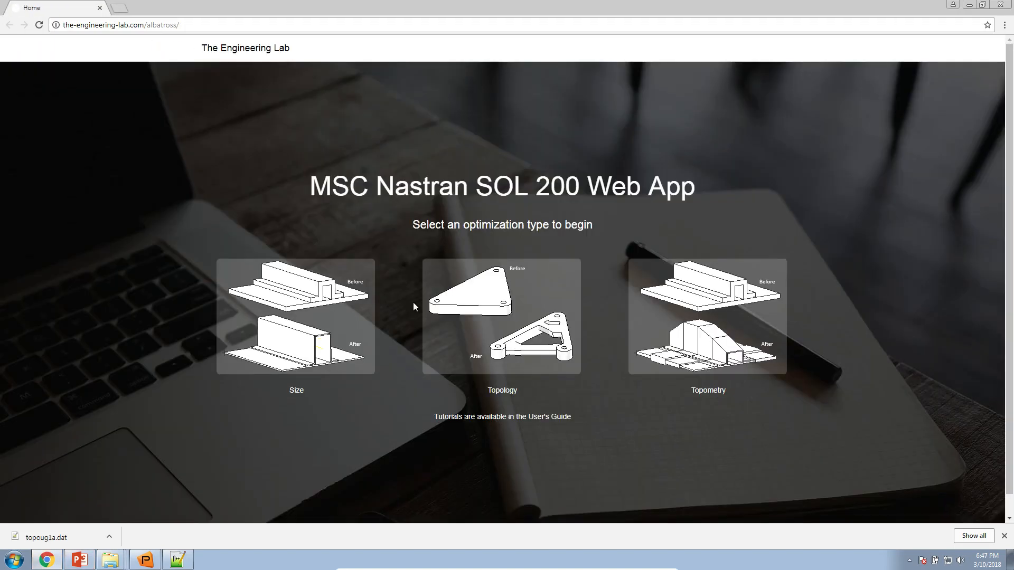
{"action": "left_click", "coordinate": [499, 318]}
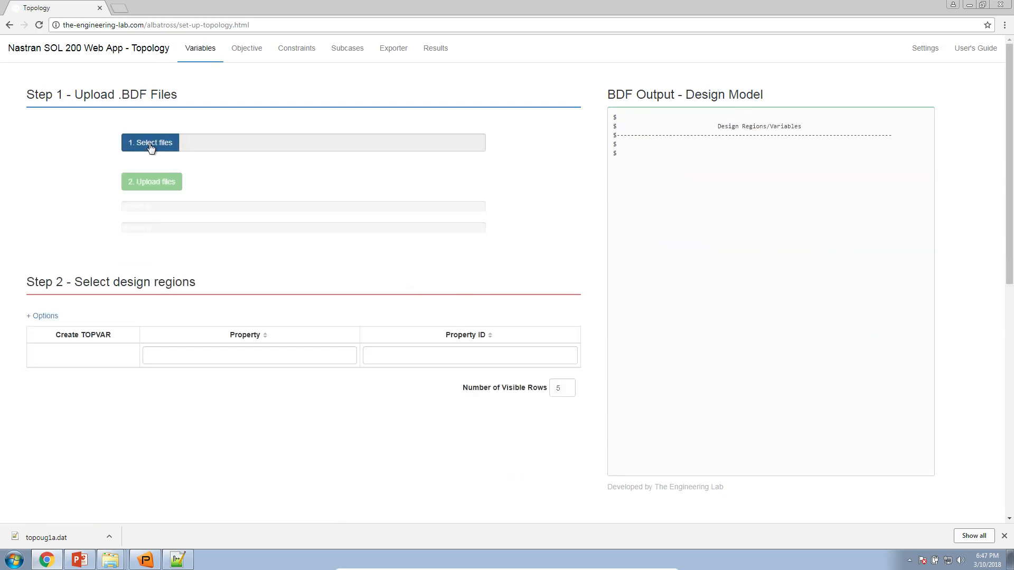
Select topoug1a.dat as the BDF file for upload.
{"action": "left_click", "coordinate": [151, 147]}
{"action": "double_click", "coordinate": [158, 136]}
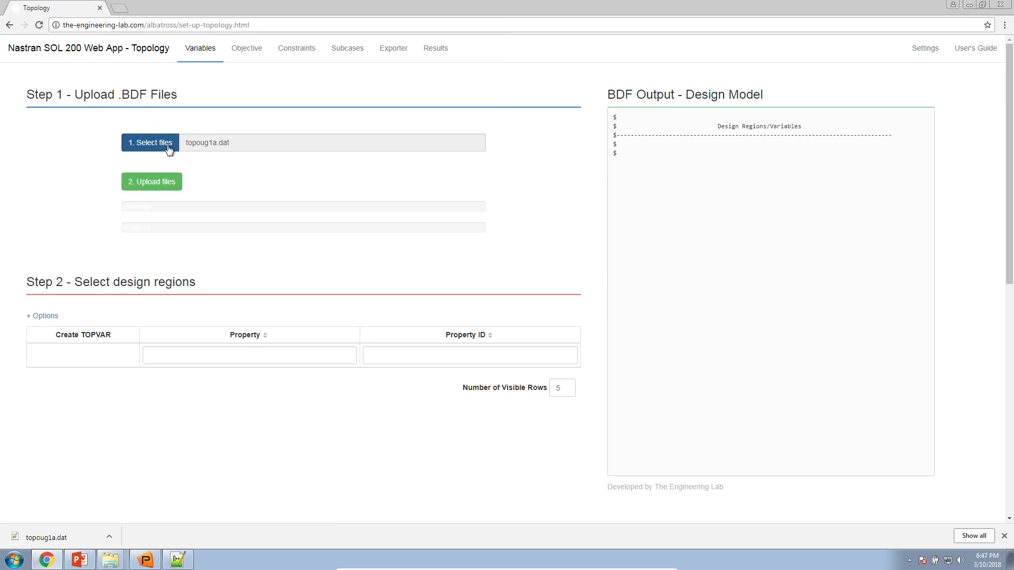
{"action": "left_click", "coordinate": [176, 184]}
Look at the plate model in Patran and the web app's Objective and Constraints pages before returning to Variables.
{"action": "key", "text": "alt+Tab"}
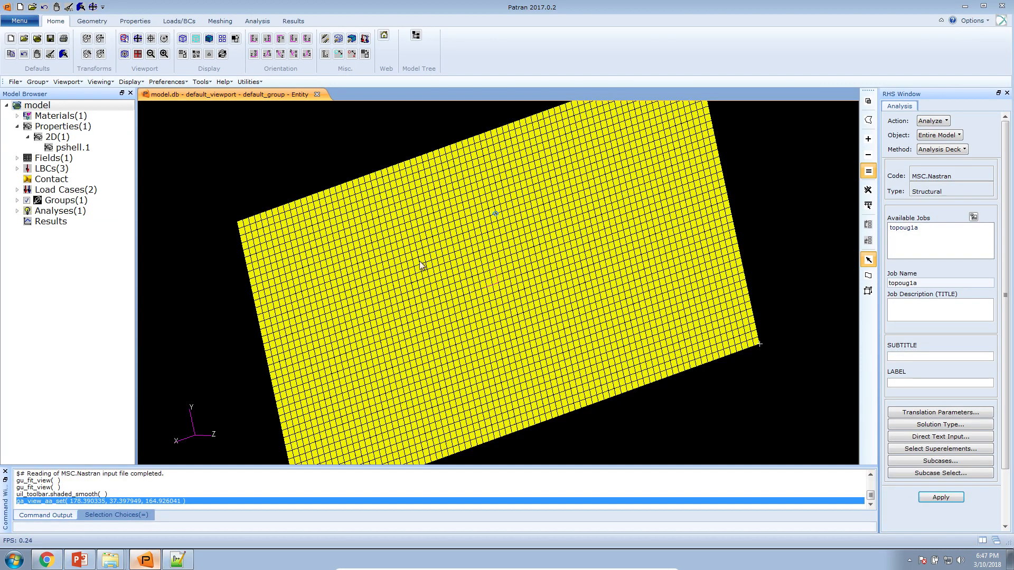
{"action": "left_click", "coordinate": [177, 560]}
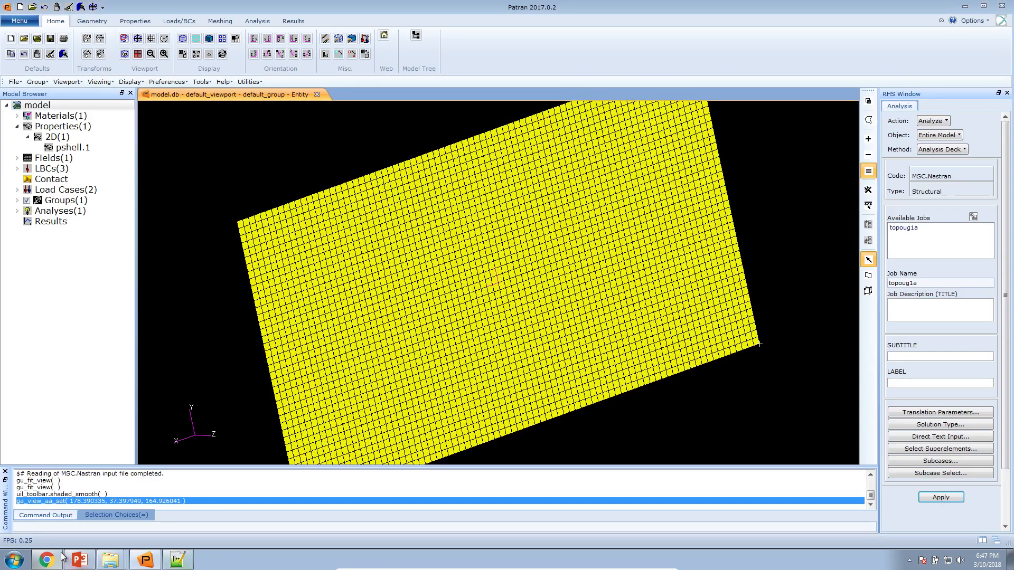
{"action": "left_click", "coordinate": [59, 559]}
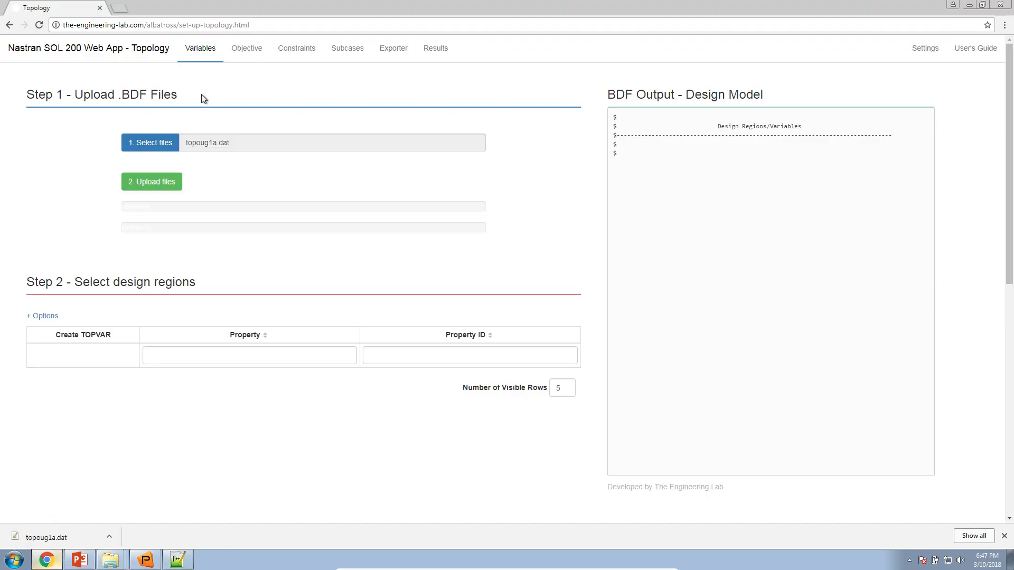
{"action": "left_click", "coordinate": [241, 56]}
{"action": "left_click", "coordinate": [300, 48]}
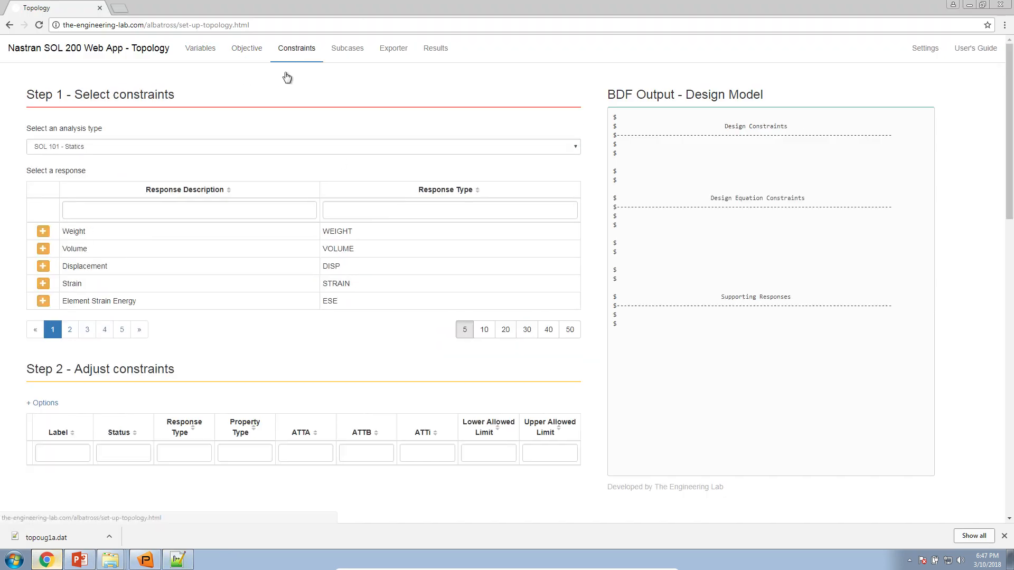
{"action": "left_click", "coordinate": [206, 58]}
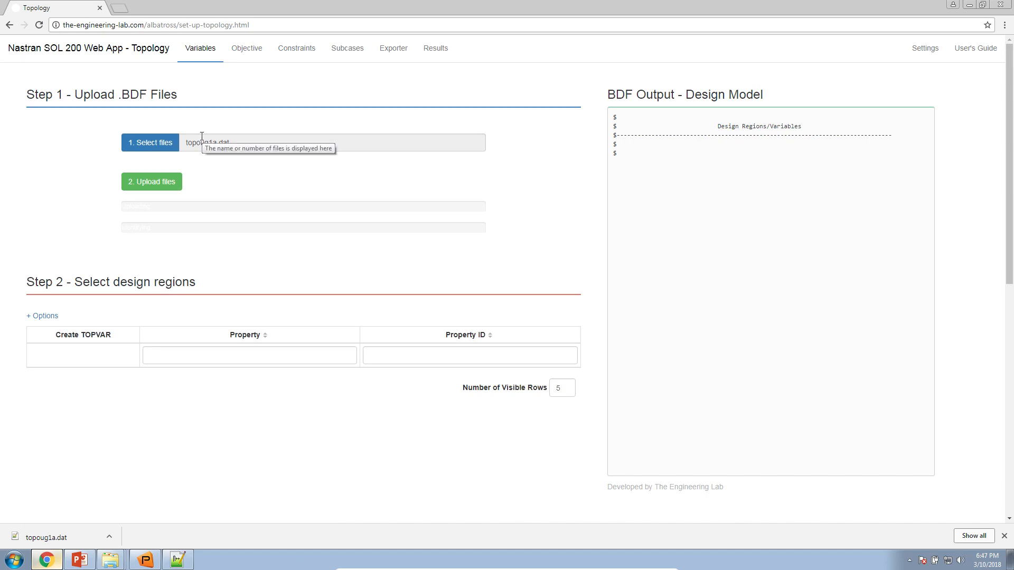
Upload topoug1a.dat and examine the PSHELL property offered under the design regions.
{"action": "left_click", "coordinate": [166, 181]}
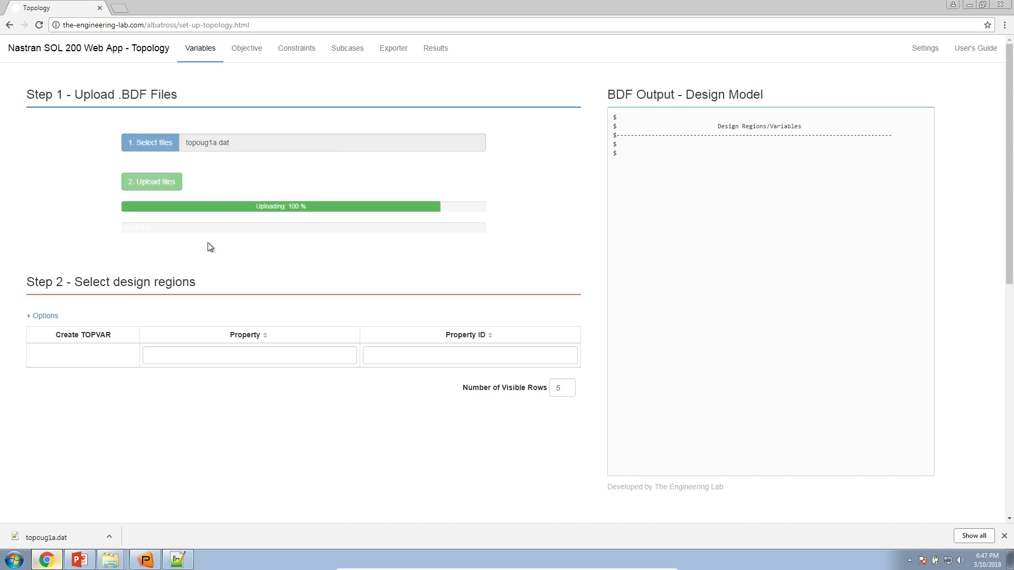
{"action": "scroll", "coordinate": [167, 273], "scroll_direction": "down", "scroll_amount": 3}
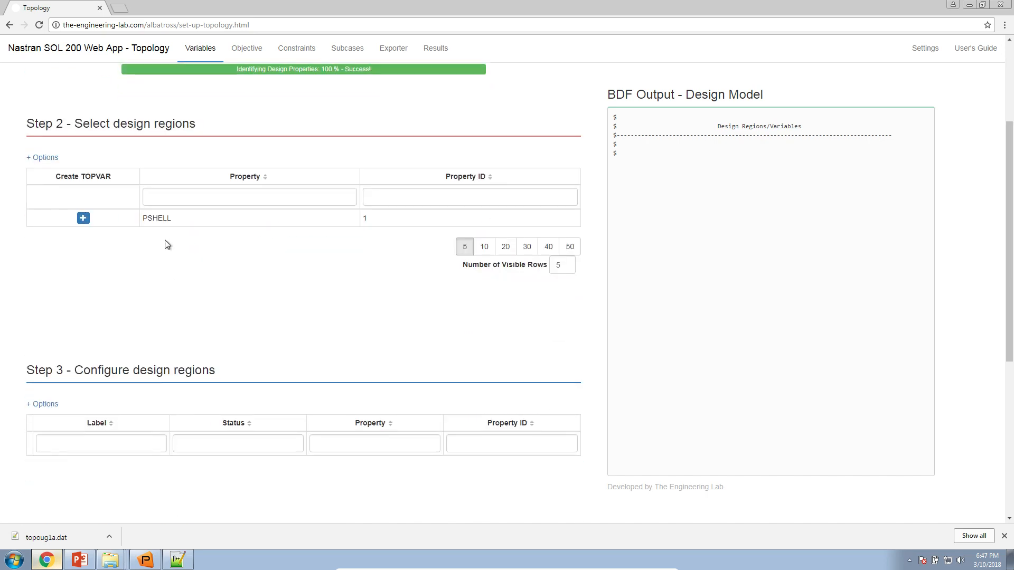
{"action": "left_click_drag", "start_coordinate": [142, 222], "coordinate": [206, 219]}
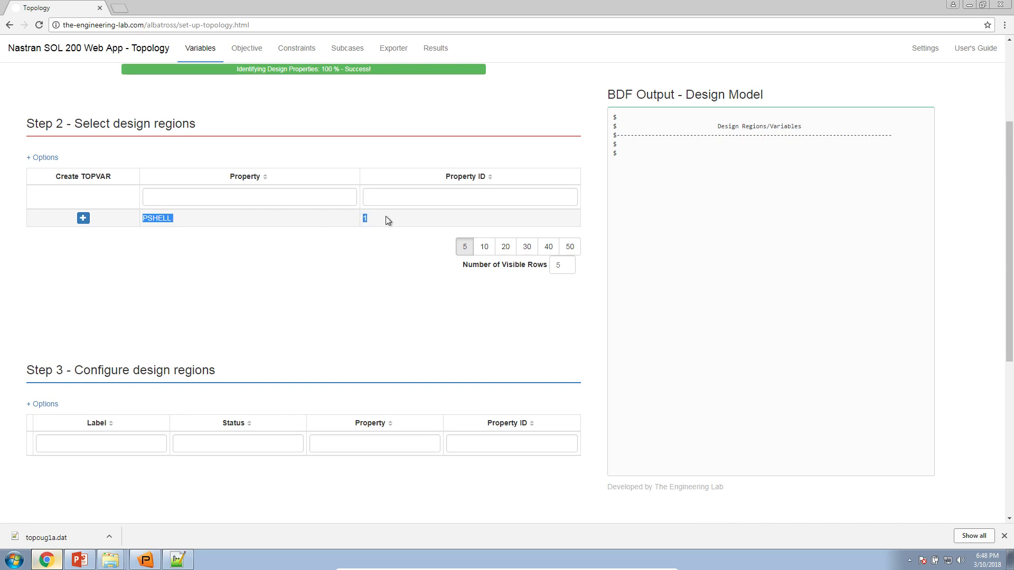
Switch to Patran, show the model in front view, and plot the property name for pshell.1.
{"action": "left_click", "coordinate": [143, 560]}
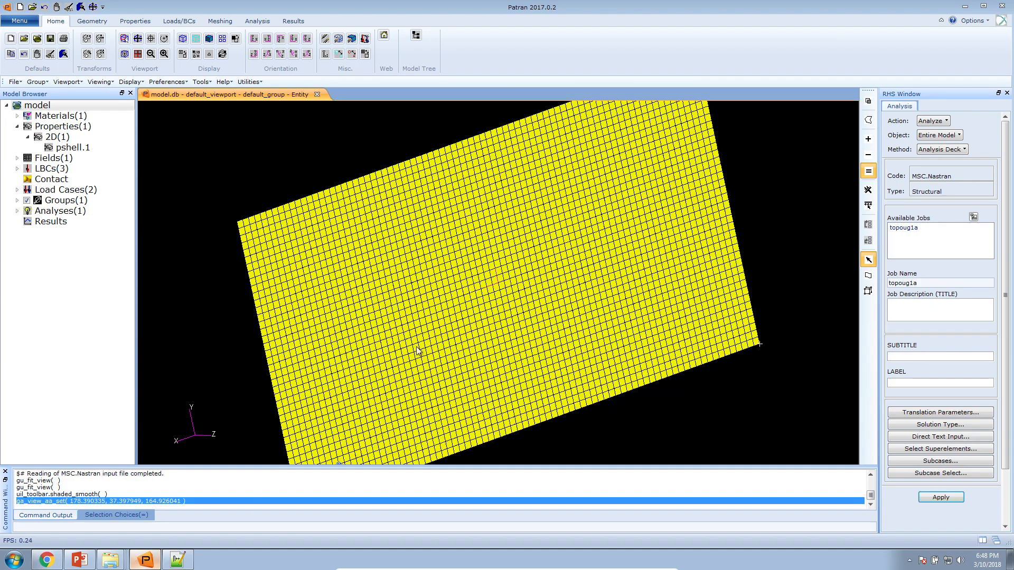
{"action": "left_click", "coordinate": [254, 40]}
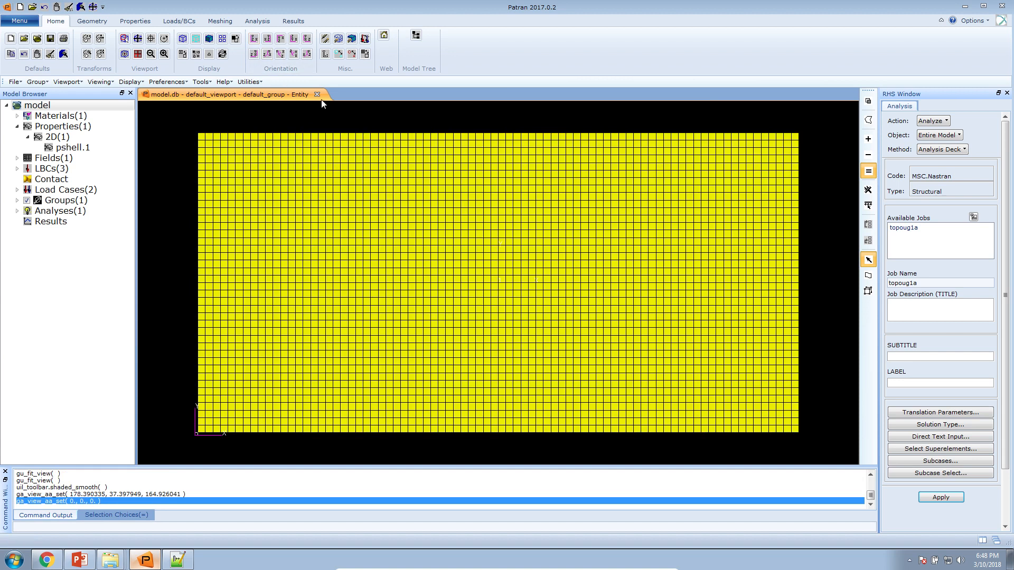
{"action": "left_click", "coordinate": [249, 82]}
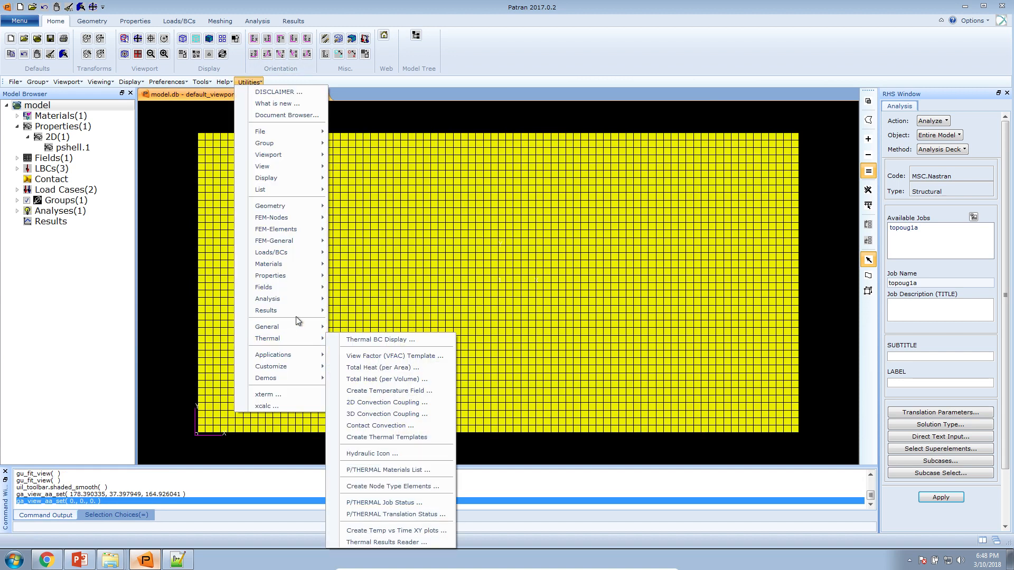
{"action": "mouse_move", "coordinate": [308, 277]}
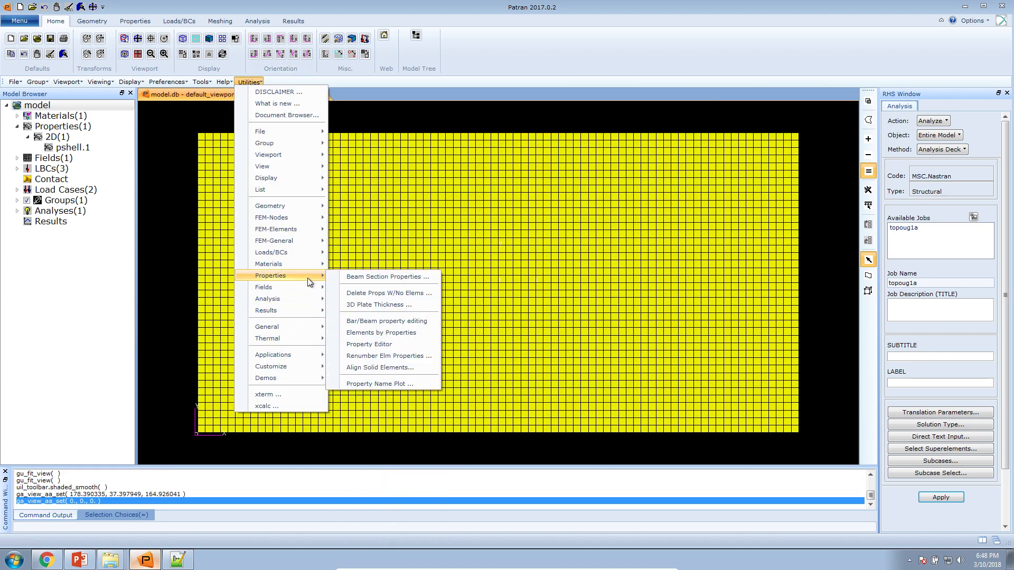
{"action": "left_click", "coordinate": [375, 384]}
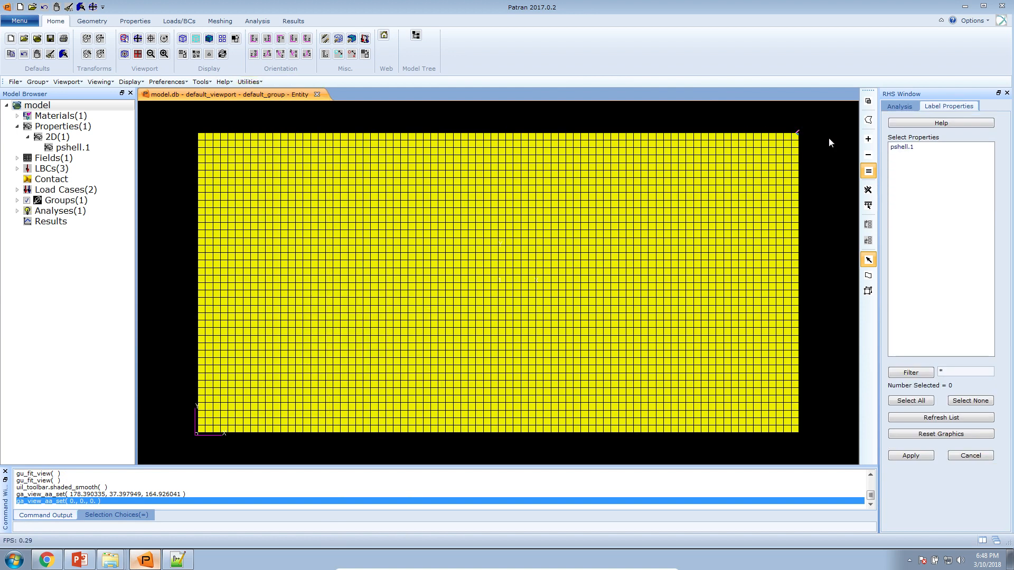
{"action": "left_click", "coordinate": [950, 148]}
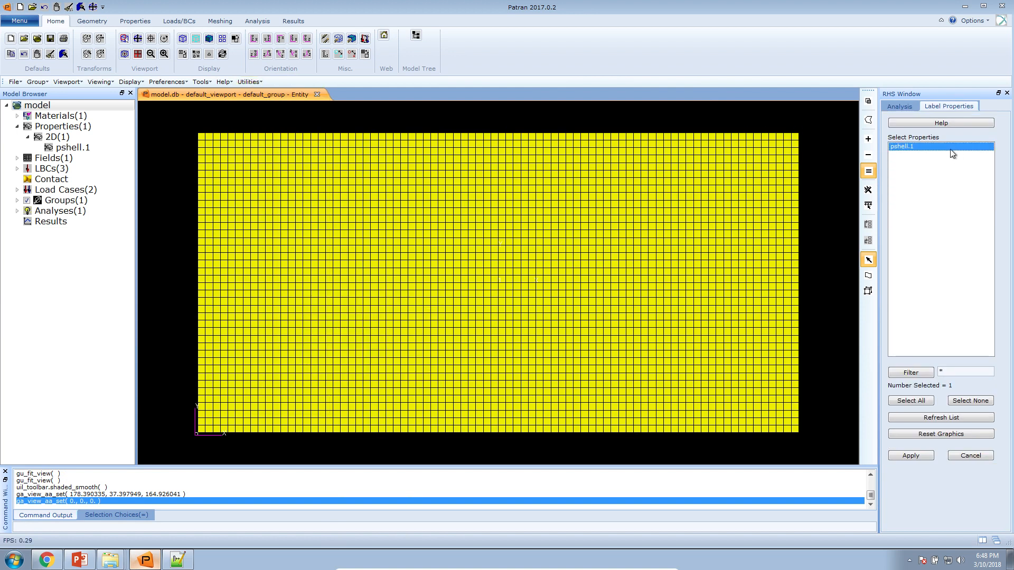
{"action": "left_click", "coordinate": [904, 456]}
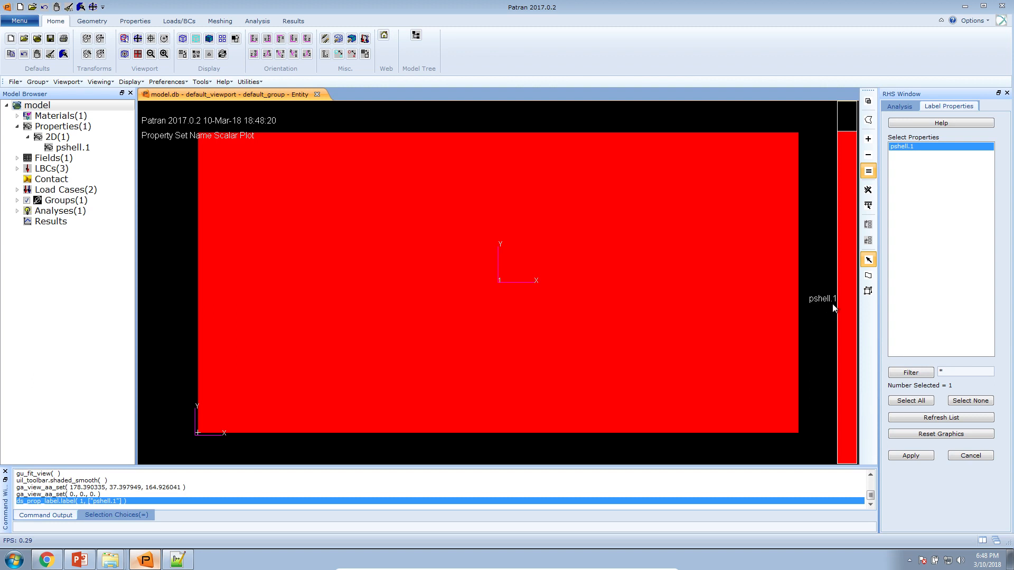
Switch back to the web app and create a TOPVAR design region for PSHELL property 1.
{"action": "left_click", "coordinate": [46, 559]}
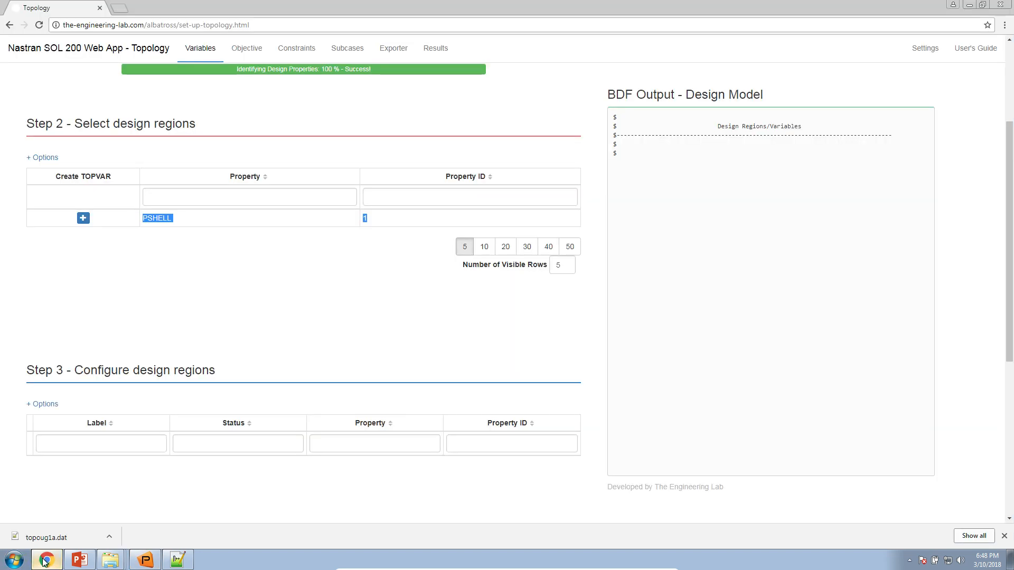
{"action": "left_click", "coordinate": [212, 234]}
{"action": "left_click_drag", "start_coordinate": [267, 220], "coordinate": [144, 219]}
{"action": "left_click", "coordinate": [371, 223]}
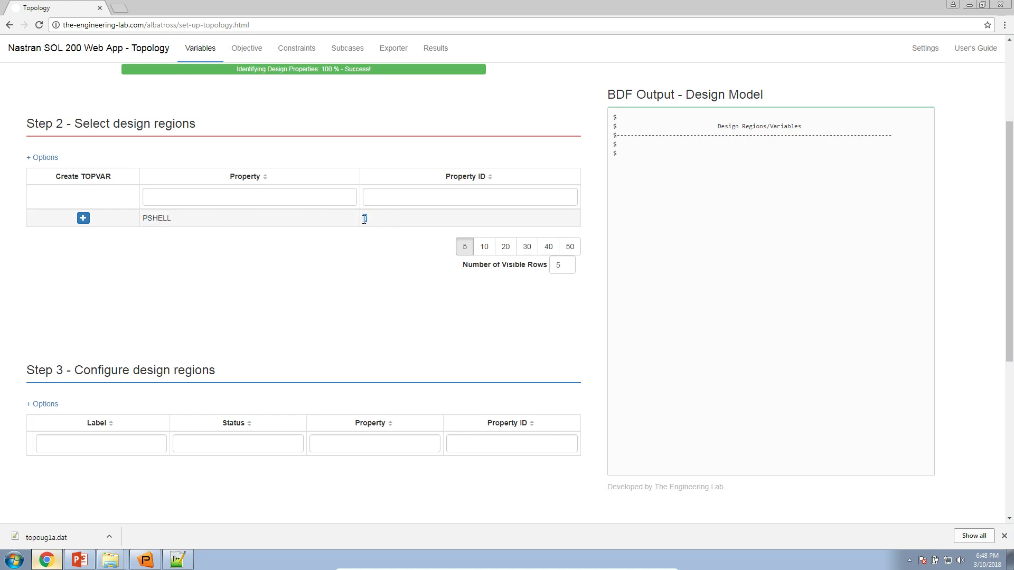
{"action": "left_click", "coordinate": [83, 218]}
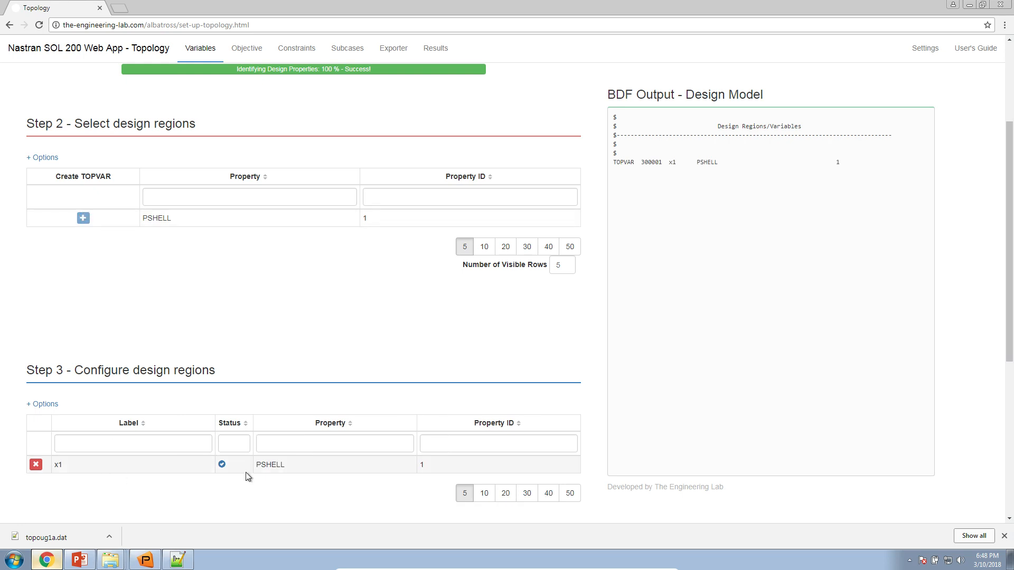
{"action": "left_click_drag", "start_coordinate": [255, 466], "coordinate": [439, 466]}
{"action": "left_click_drag", "start_coordinate": [76, 464], "coordinate": [55, 467]}
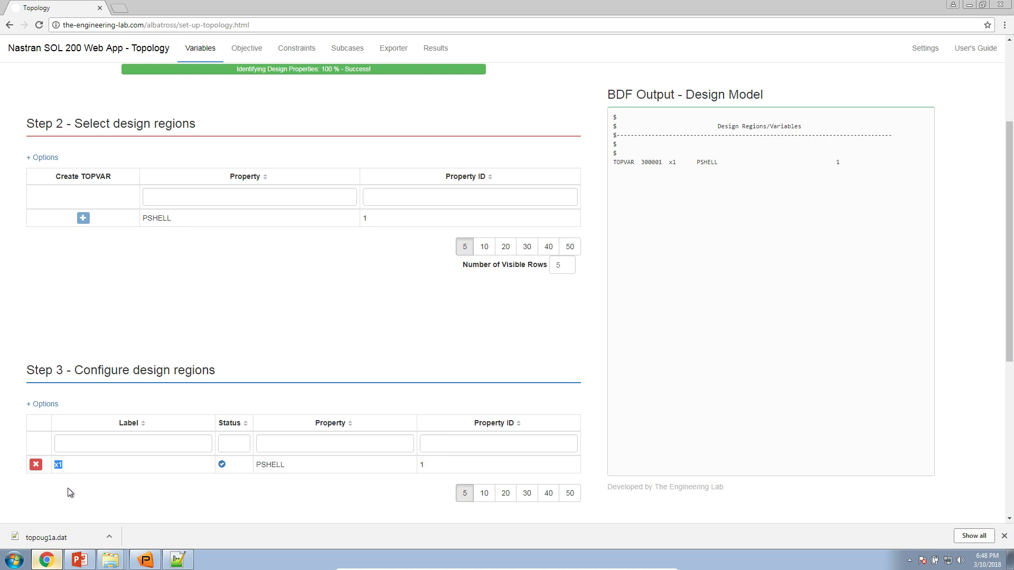
Clear the property name plot from the Patran viewport and return to the web app.
{"action": "left_click", "coordinate": [141, 557]}
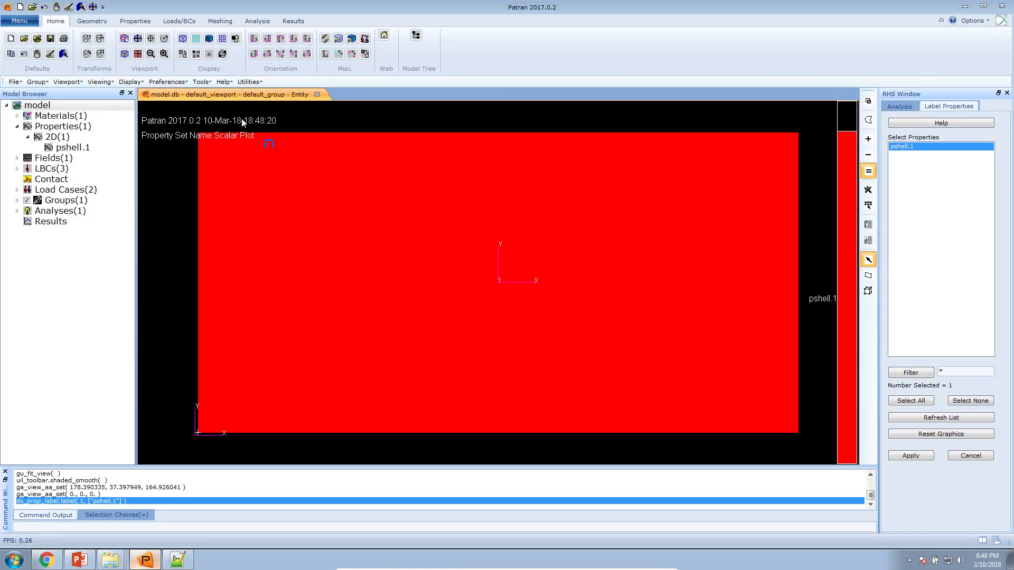
{"action": "left_click", "coordinate": [68, 7]}
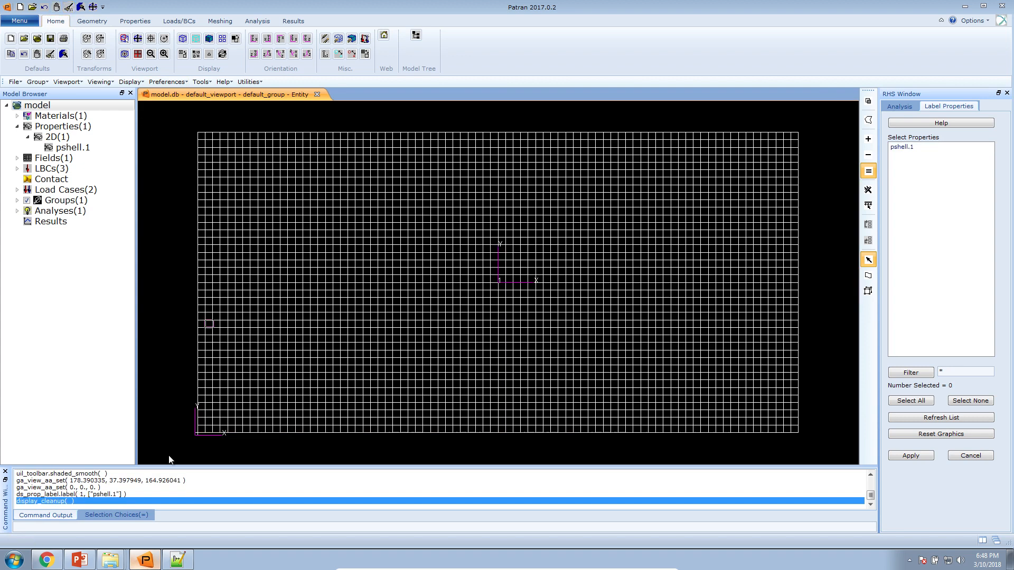
{"action": "left_click", "coordinate": [47, 560]}
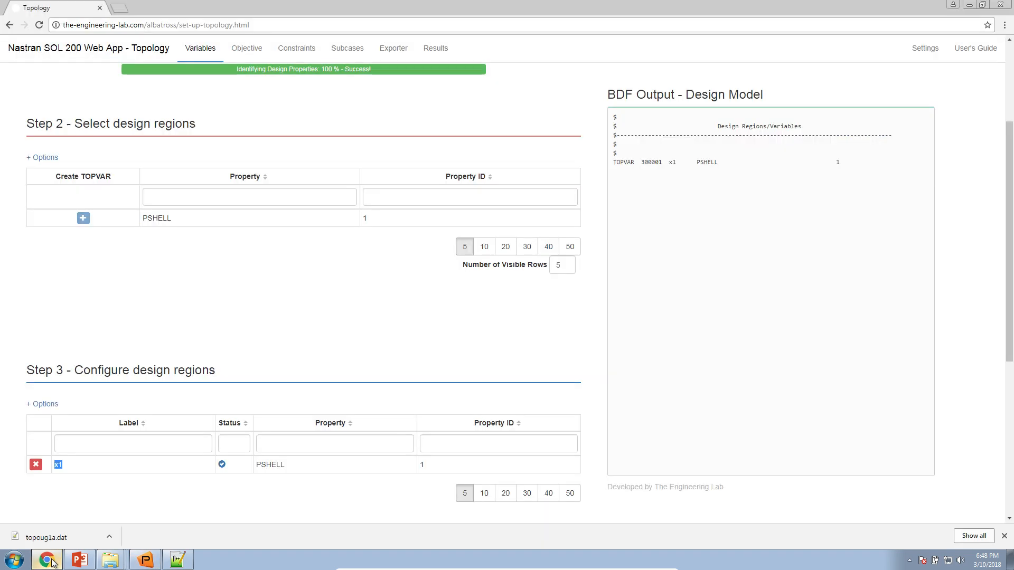
Check the compliance objective and set the upper allowed limit of the FRMASS constraint r1 to .4.
{"action": "left_click", "coordinate": [258, 49]}
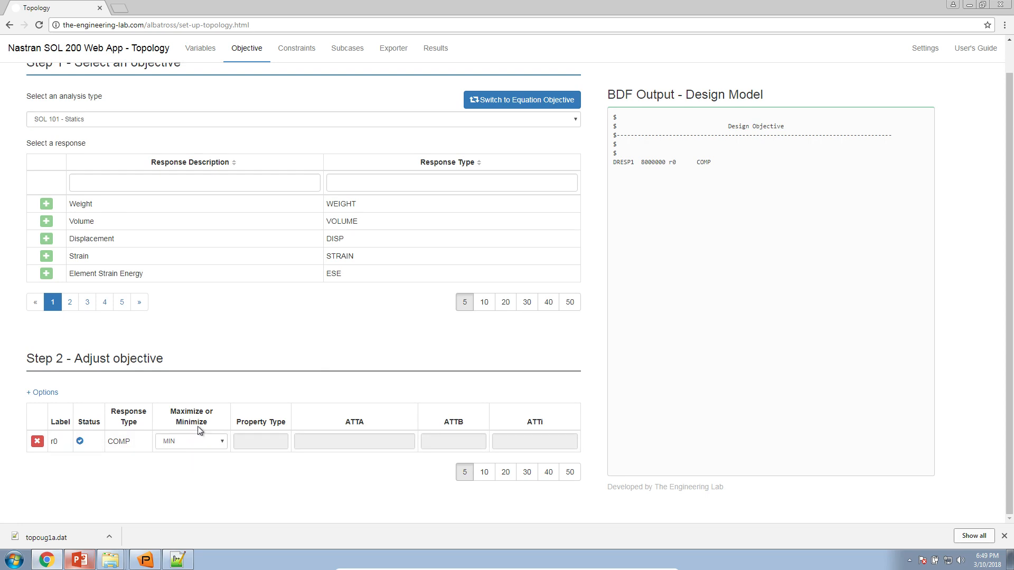
{"action": "left_click", "coordinate": [296, 56]}
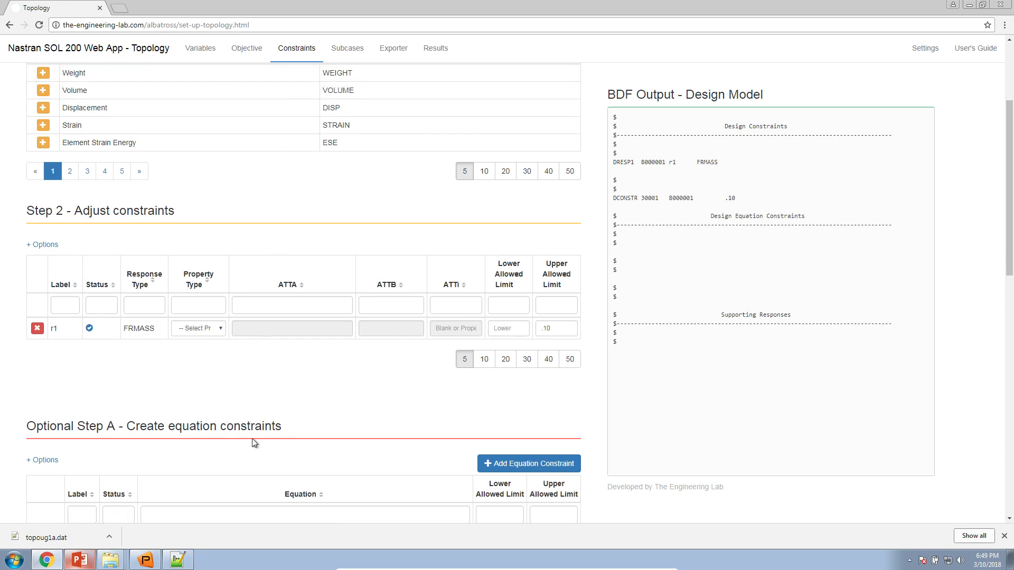
{"action": "scroll", "coordinate": [256, 433], "scroll_direction": "down", "scroll_amount": 2}
{"action": "scroll", "coordinate": [252, 444], "scroll_direction": "up", "scroll_amount": 3}
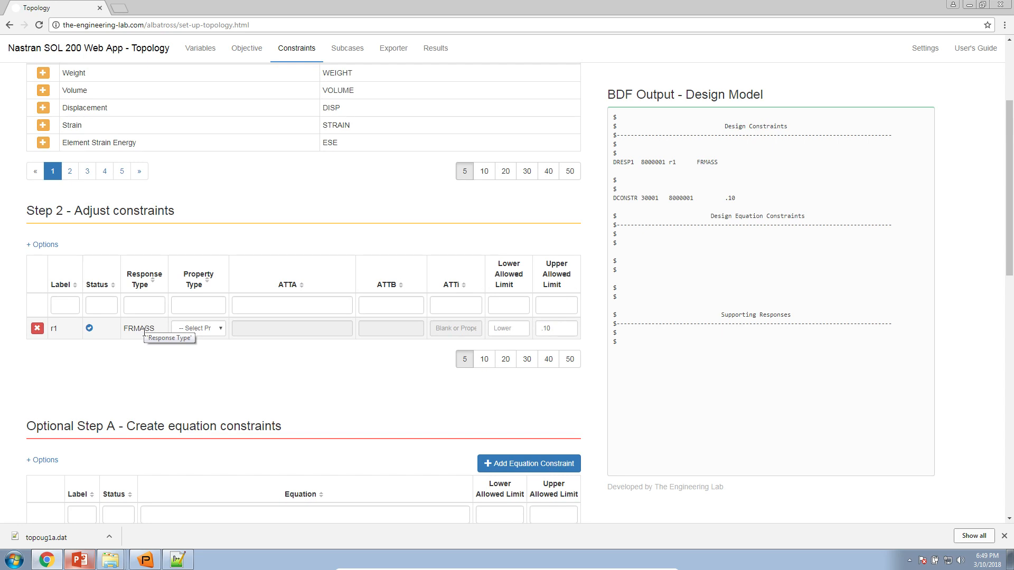
{"action": "left_click_drag", "start_coordinate": [542, 327], "coordinate": [553, 329]}
{"action": "type", "text": ".4"}
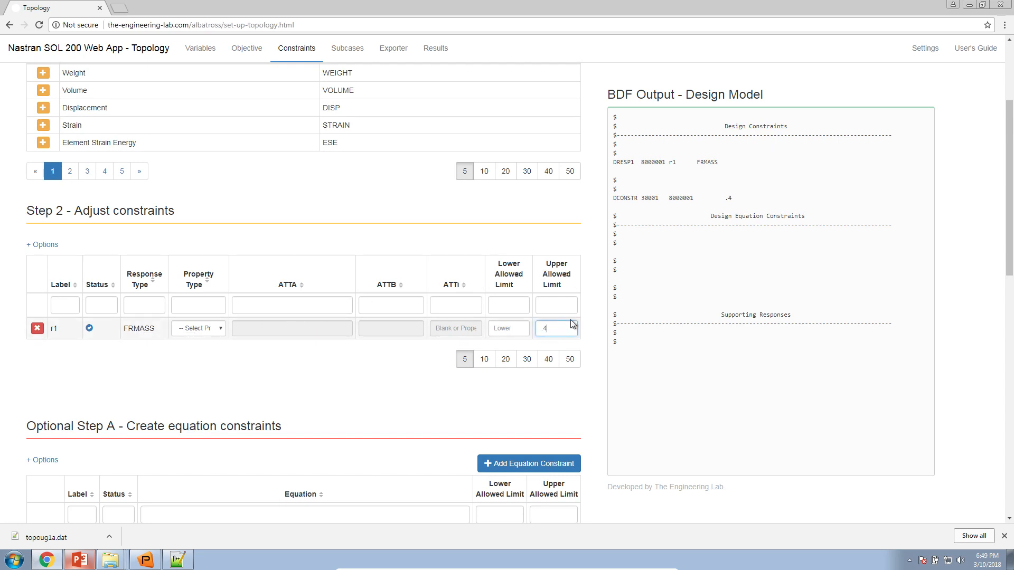
{"action": "left_click", "coordinate": [589, 340]}
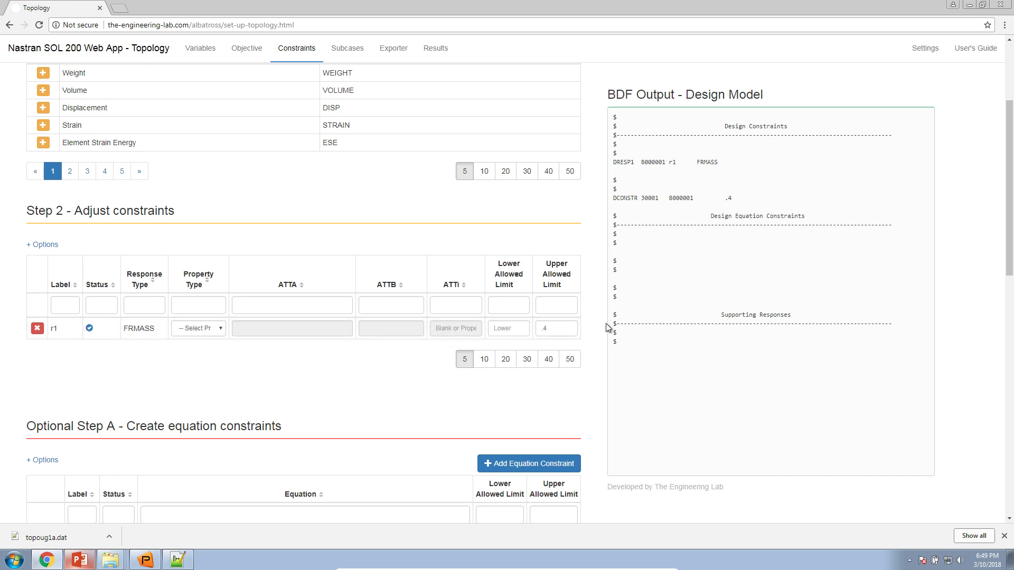
Review the FRMASS upper limit and revisit the Variables, Objective and Constraints pages.
{"action": "double_click", "coordinate": [553, 329]}
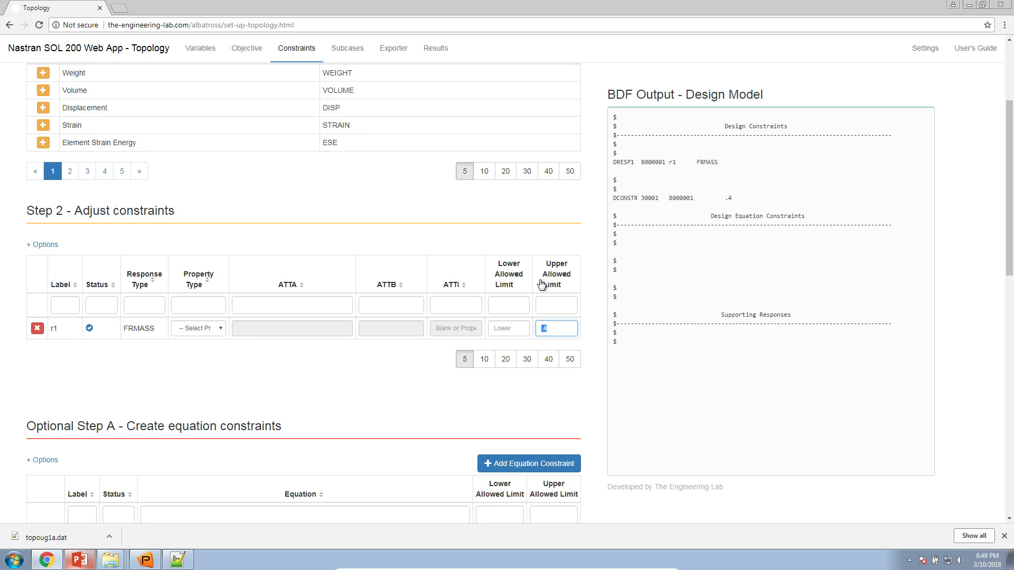
{"action": "left_click", "coordinate": [574, 231]}
{"action": "left_click", "coordinate": [203, 60]}
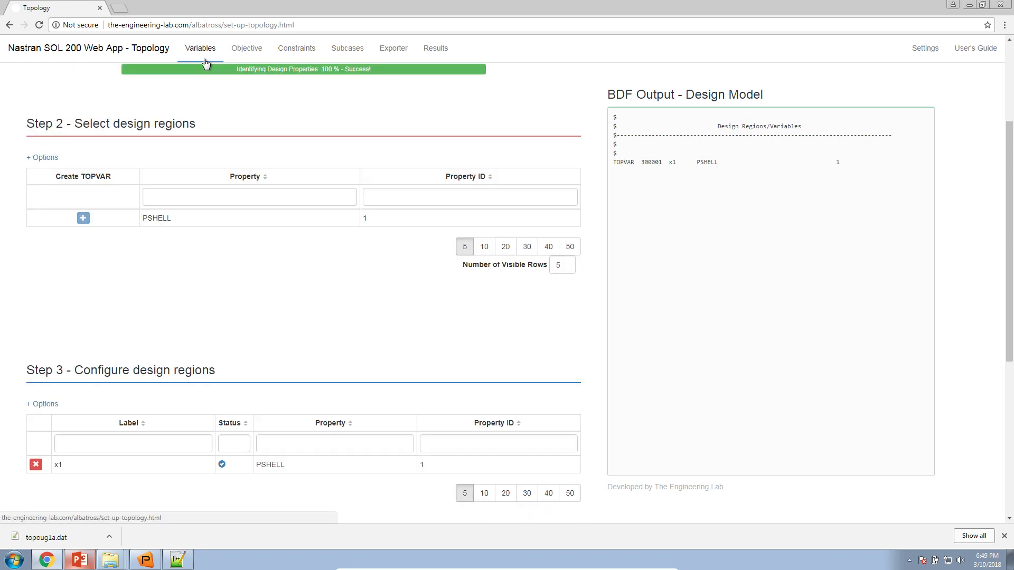
{"action": "left_click", "coordinate": [254, 58]}
{"action": "left_click", "coordinate": [288, 54]}
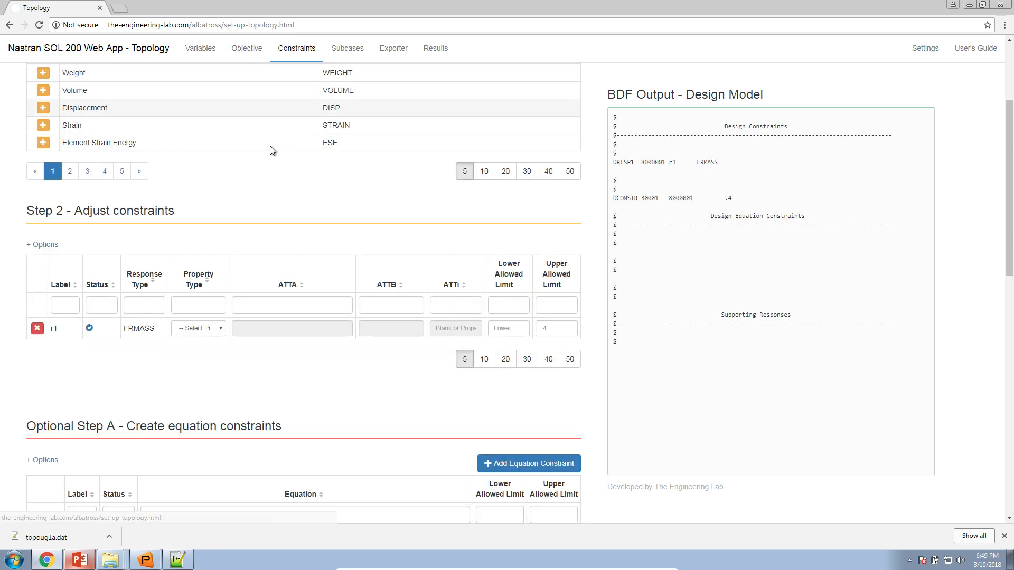
Set DESMAX, the maximum number of design cycles, to 100 in the optimization settings.
{"action": "left_click", "coordinate": [923, 51]}
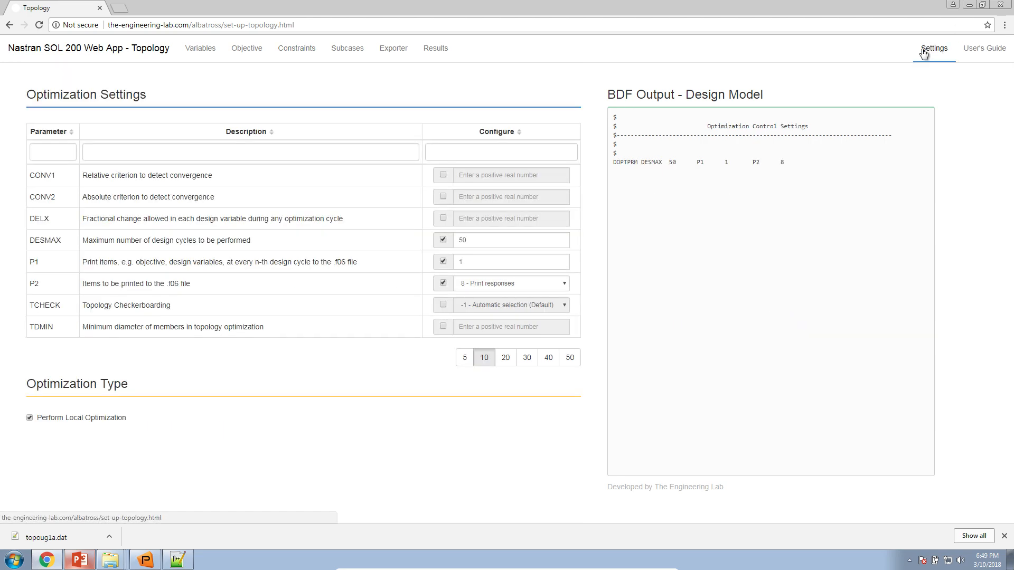
{"action": "left_click_drag", "start_coordinate": [121, 249], "coordinate": [279, 238]}
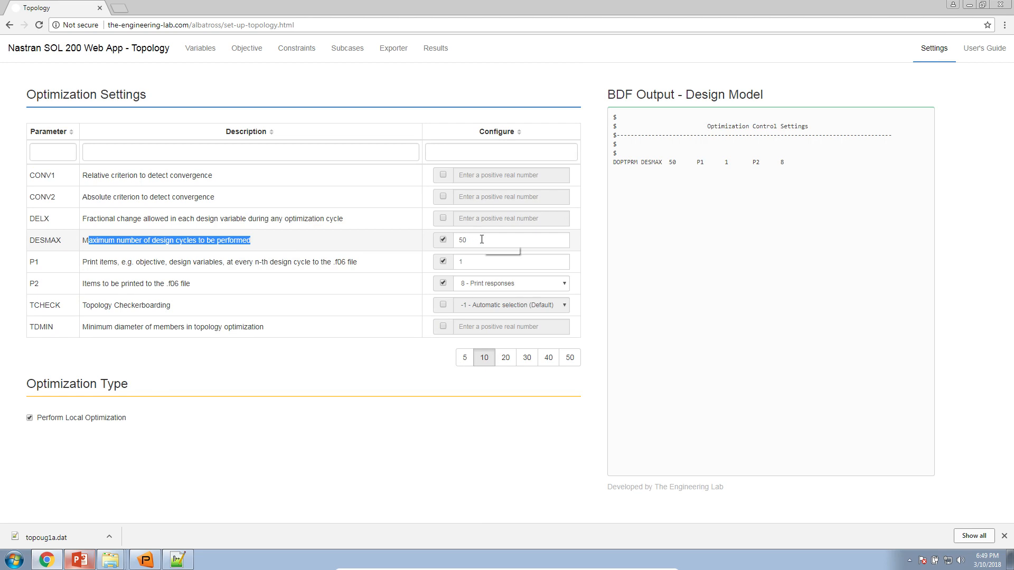
{"action": "left_click", "coordinate": [443, 239]}
{"action": "type", "text": "100"}
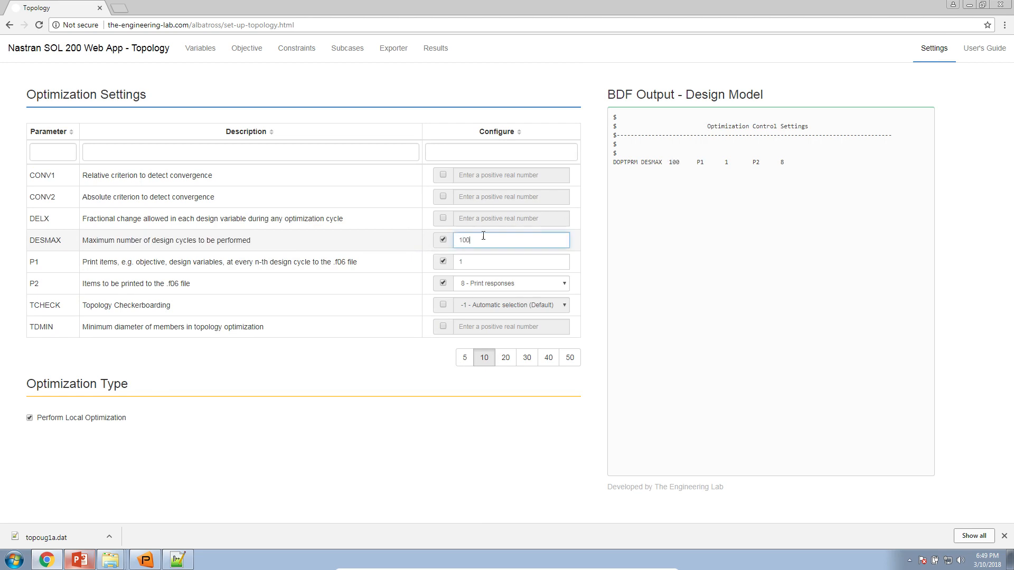
Export the auto-execute MSC Nastran package and locate nastran_working_directory.zip in the Downloads folder.
{"action": "left_click", "coordinate": [403, 56]}
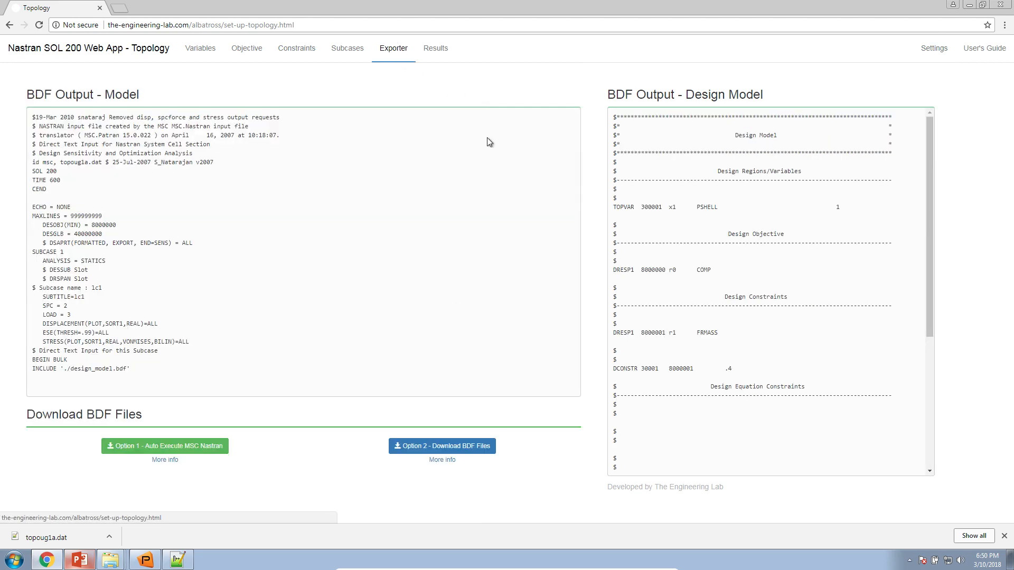
{"action": "left_click", "coordinate": [189, 447]}
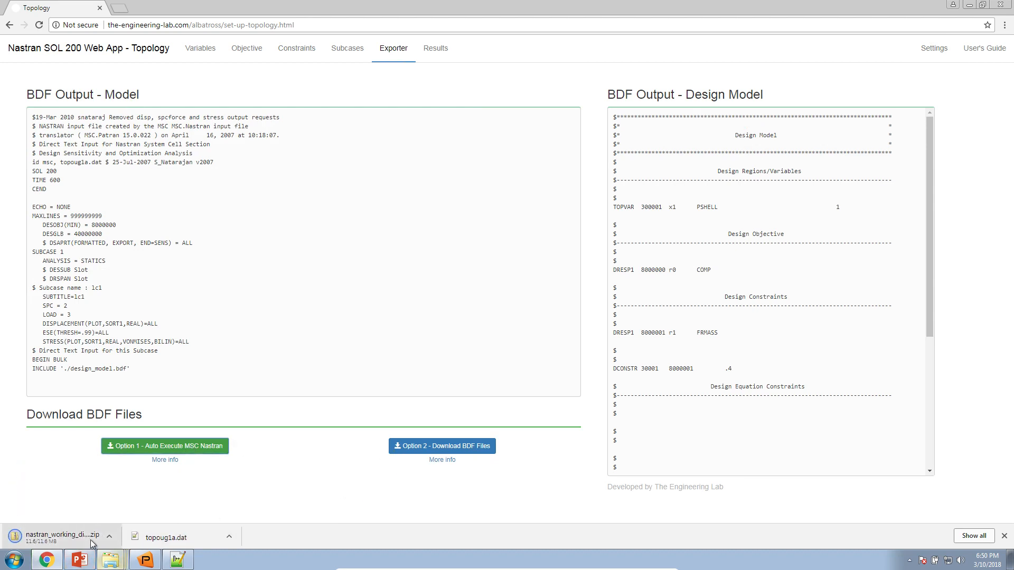
{"action": "right_click", "coordinate": [110, 559]}
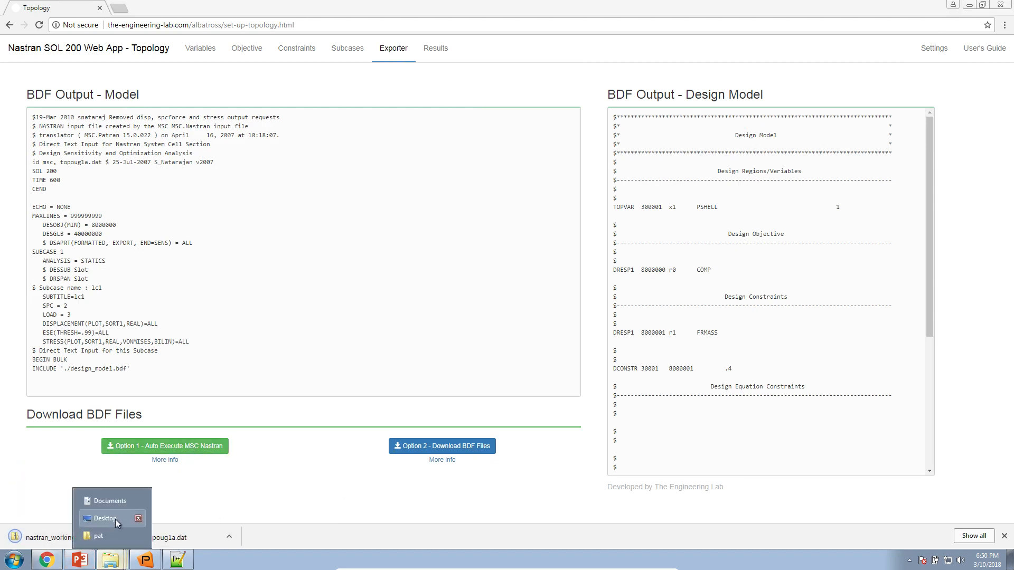
{"action": "left_click", "coordinate": [112, 518]}
{"action": "left_click", "coordinate": [510, 177]}
{"action": "left_click", "coordinate": [572, 168]}
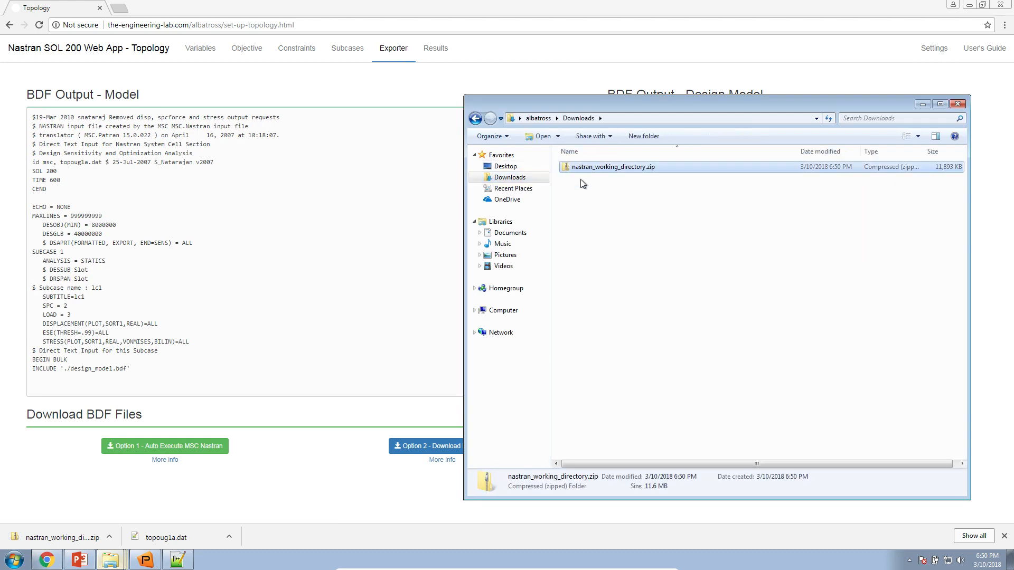
Extract nastran_working_directory.zip and launch the optimization run with the Start MSC Nastran shortcut.
{"action": "right_click", "coordinate": [620, 168]}
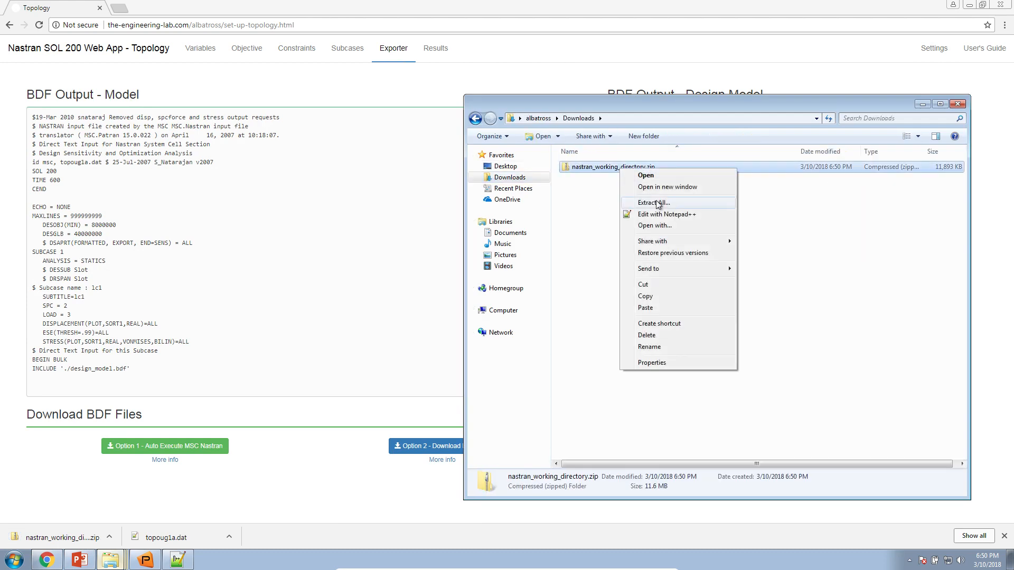
{"action": "left_click", "coordinate": [654, 206]}
{"action": "left_click", "coordinate": [604, 382]}
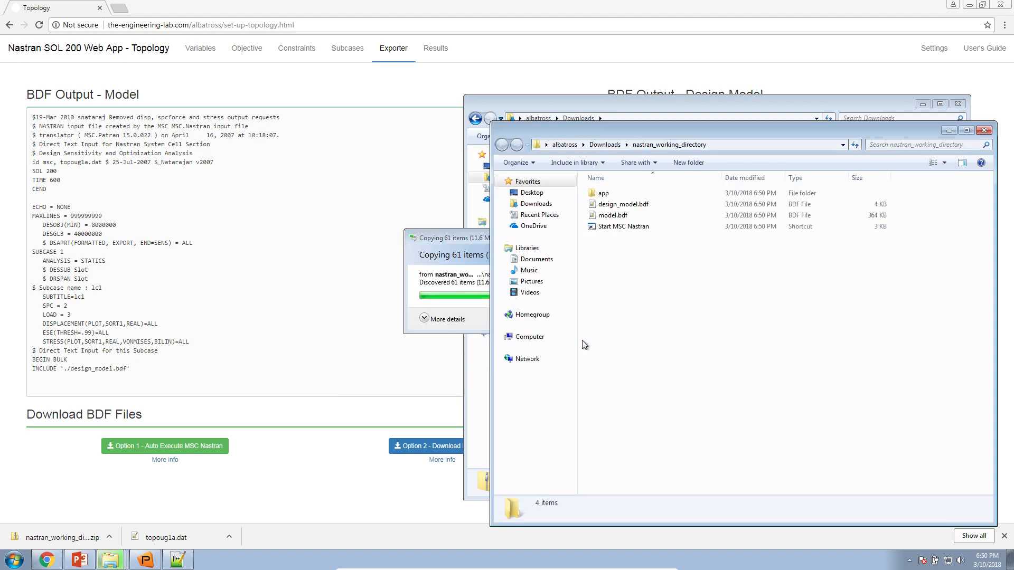
{"action": "double_click", "coordinate": [616, 227]}
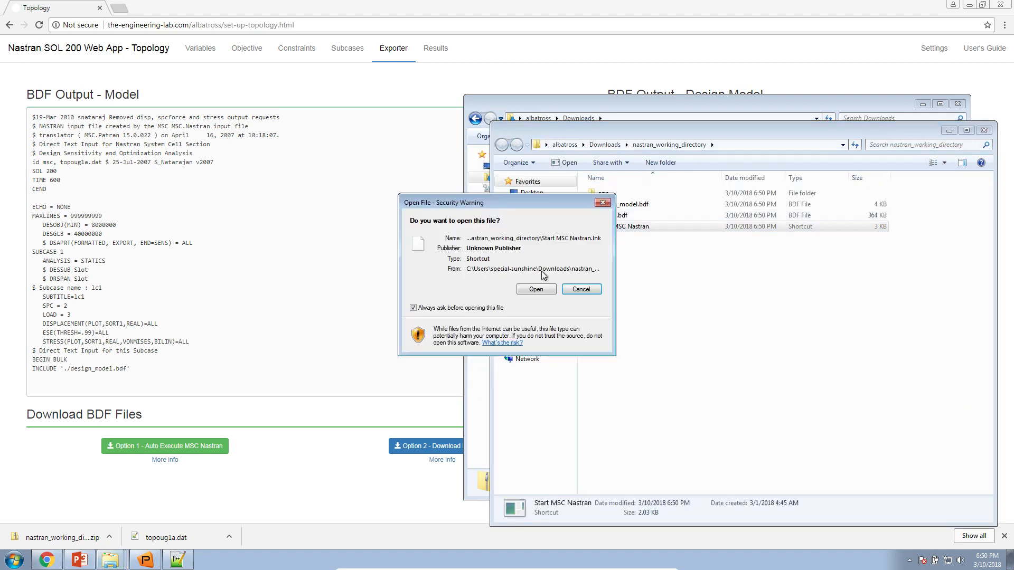
{"action": "left_click", "coordinate": [537, 290]}
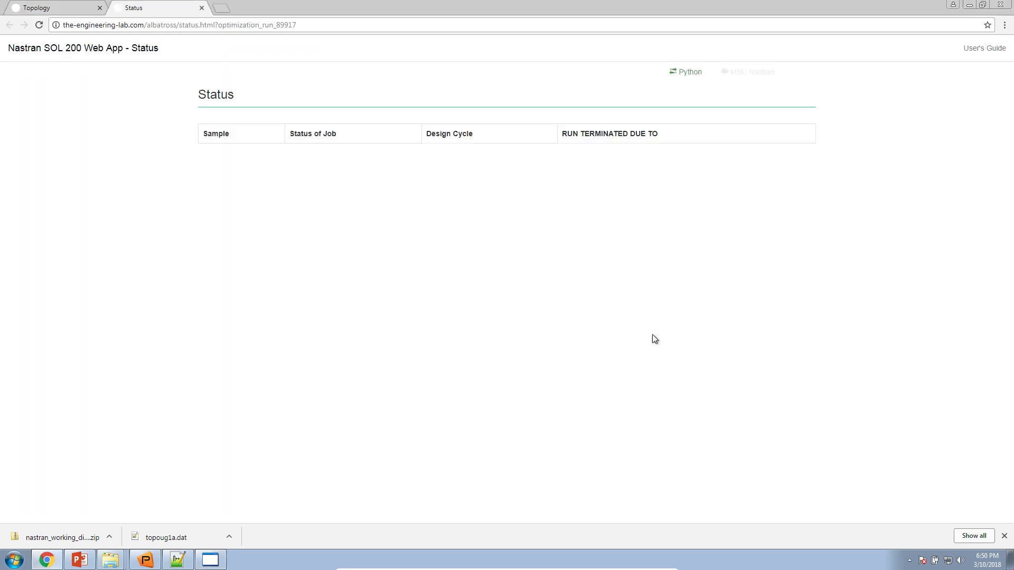
Switch to the PowerPoint lecture and start the slide show from the Topology Optimization Workflows slide.
{"action": "left_click", "coordinate": [79, 560]}
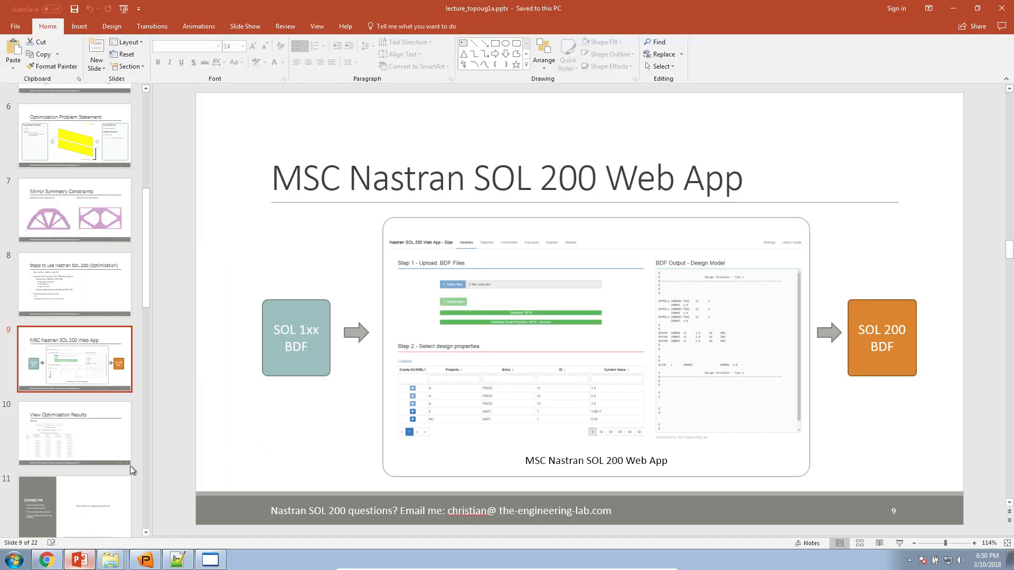
{"action": "scroll", "coordinate": [73, 432], "scroll_direction": "down", "scroll_amount": 4}
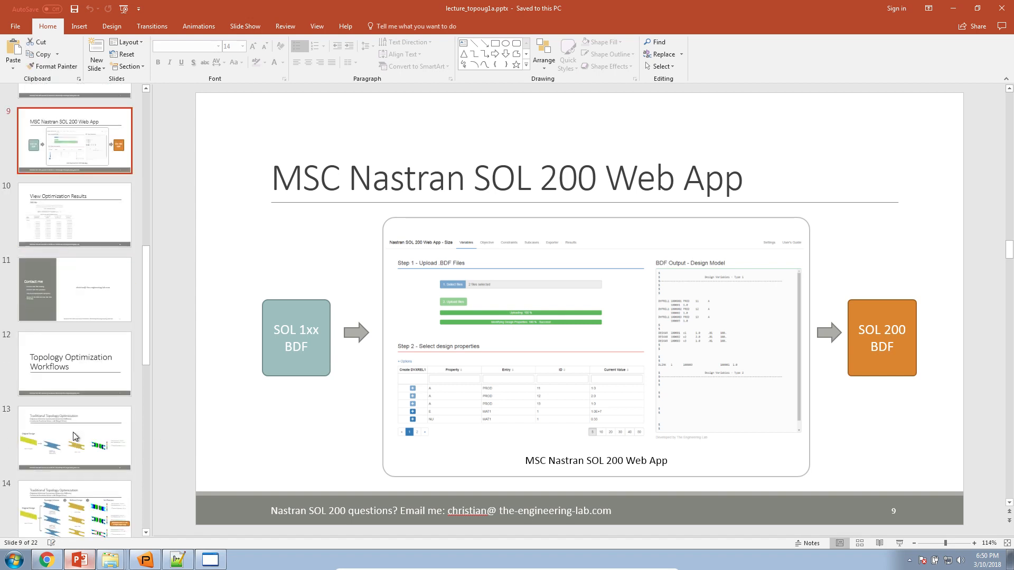
{"action": "left_click", "coordinate": [90, 350]}
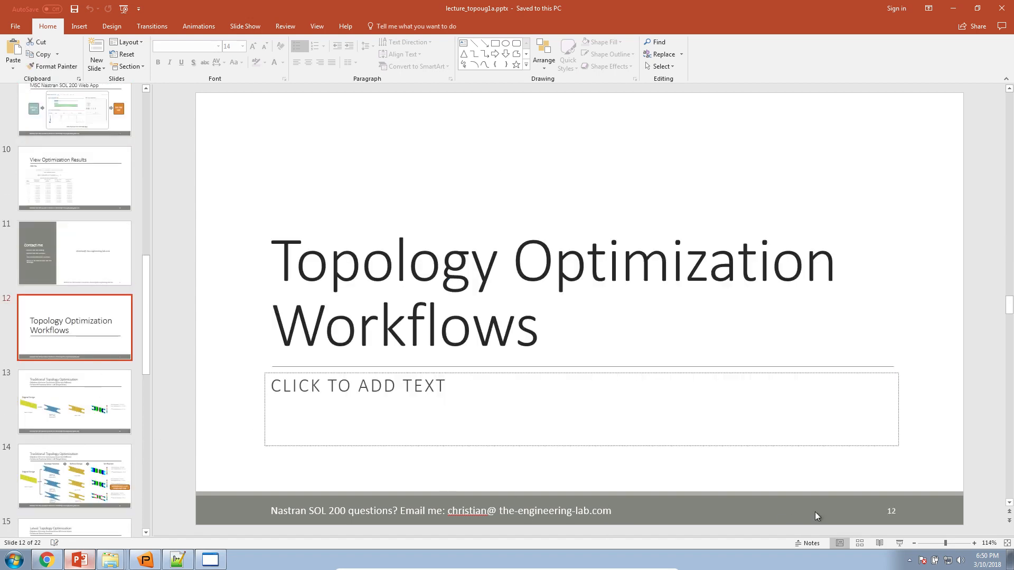
{"action": "left_click", "coordinate": [899, 544]}
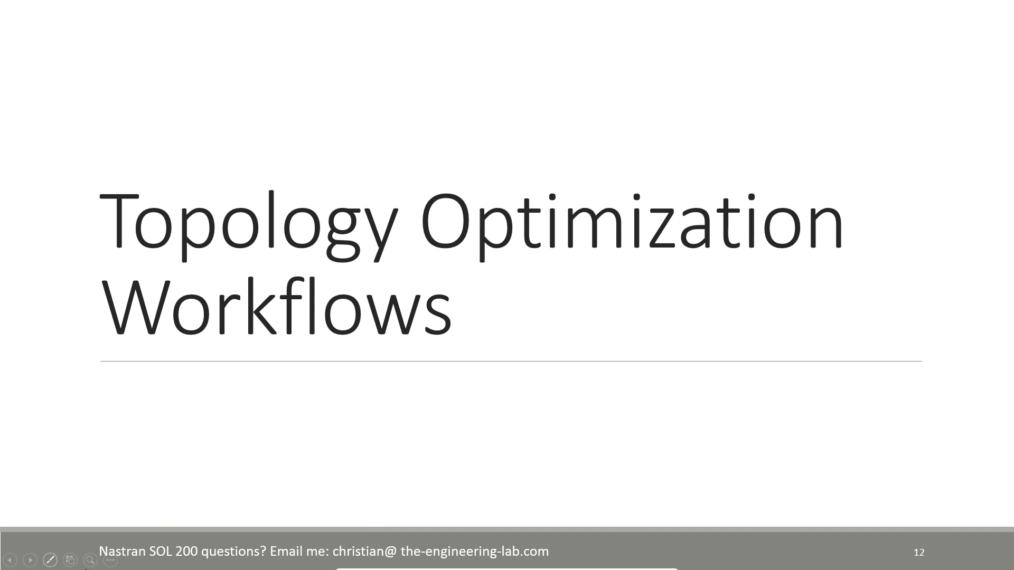
Advance from slide 12 to slide 15, underlining the title words "Traditional" and "Latest" with the red pen.
{"action": "left_click", "coordinate": [50, 560]}
{"action": "left_click", "coordinate": [66, 480]}
{"action": "left_click", "coordinate": [30, 561]}
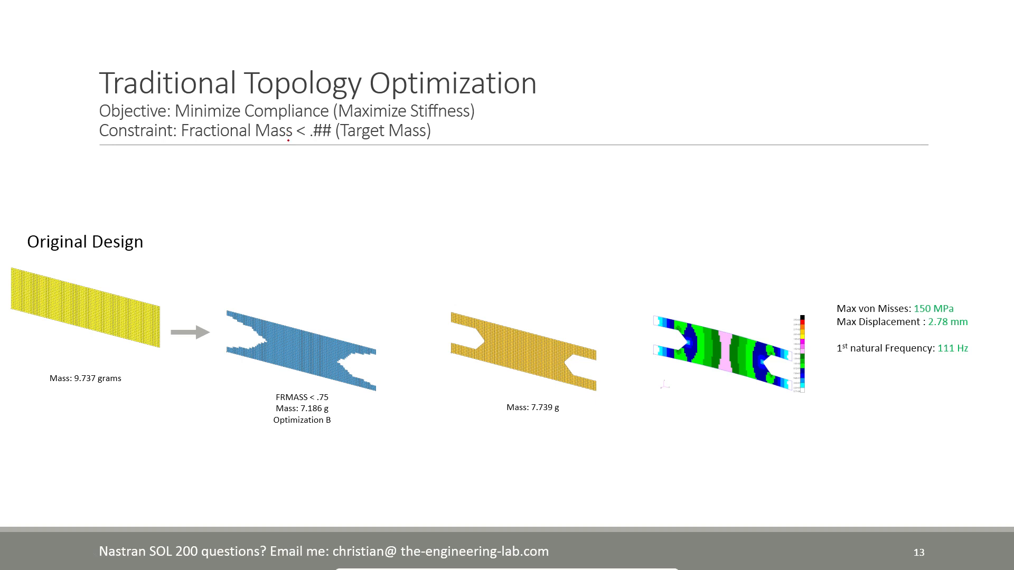
{"action": "left_click_drag", "start_coordinate": [102, 97], "coordinate": [240, 99]}
{"action": "left_click", "coordinate": [32, 561]}
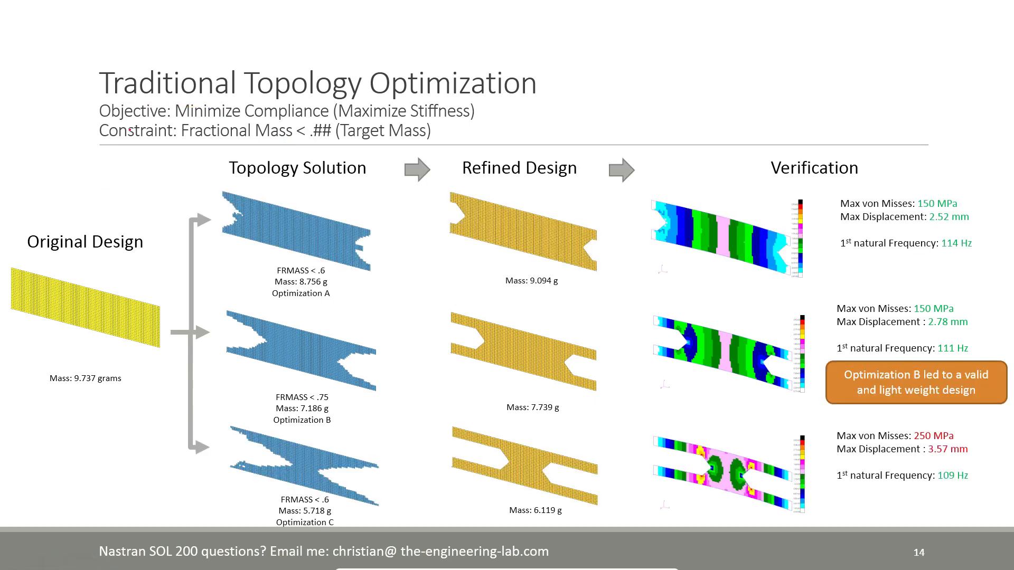
{"action": "left_click", "coordinate": [31, 561]}
{"action": "left_click_drag", "start_coordinate": [112, 96], "coordinate": [179, 97]}
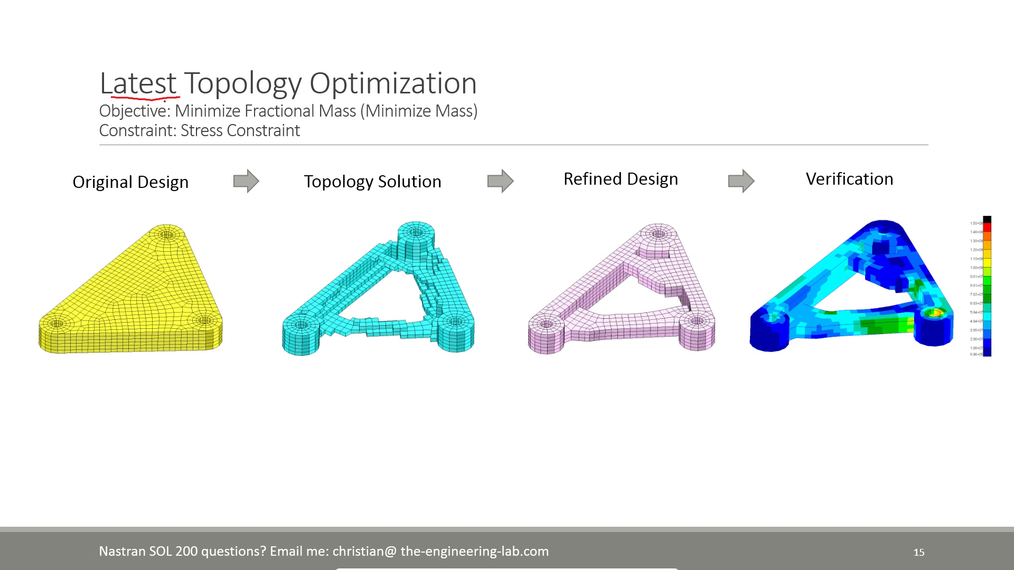
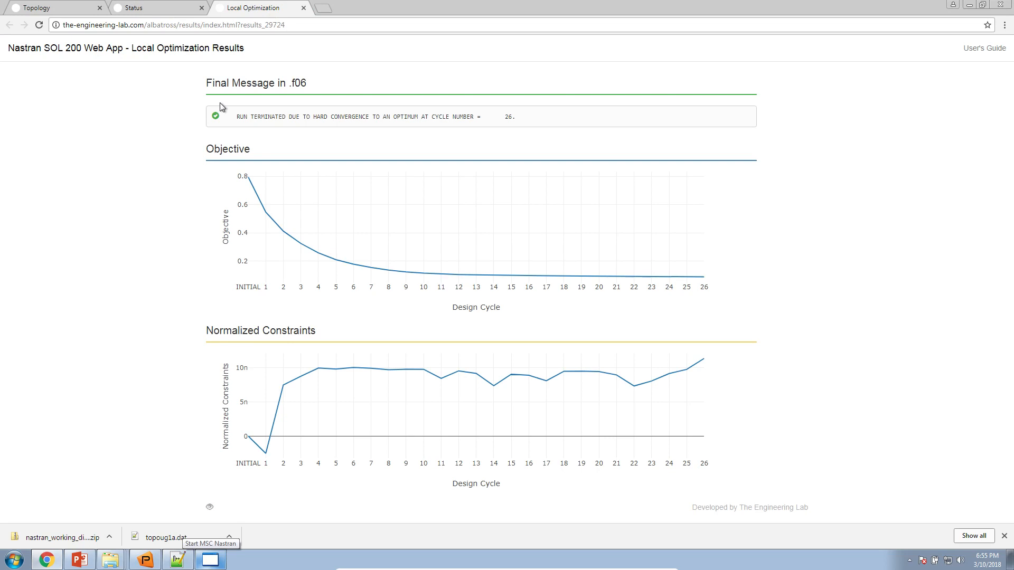
Examine the final .f06 message and the initial and final objective values in the local optimization results.
{"action": "left_click_drag", "start_coordinate": [236, 116], "coordinate": [581, 112]}
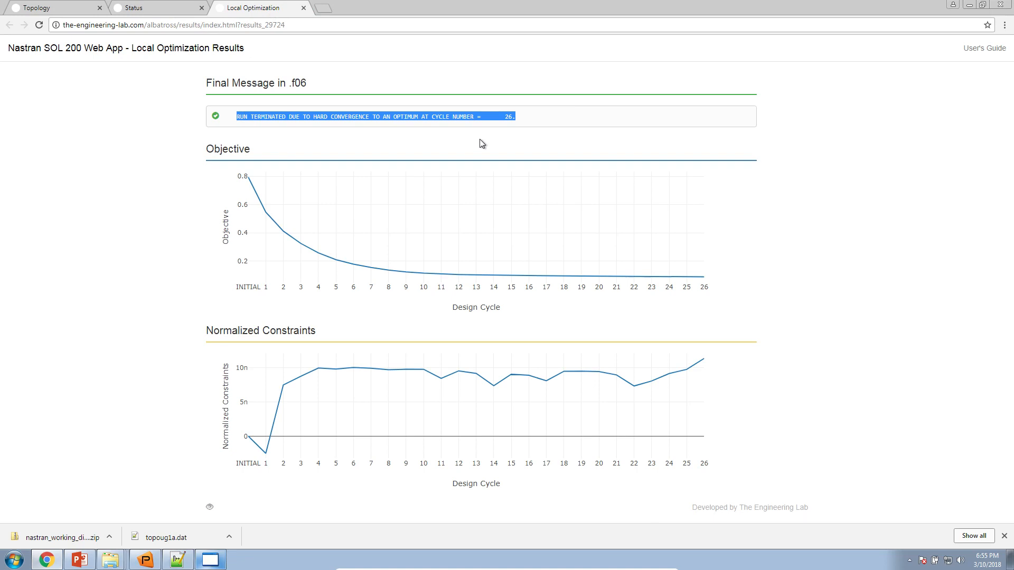
{"action": "left_click", "coordinate": [304, 118]}
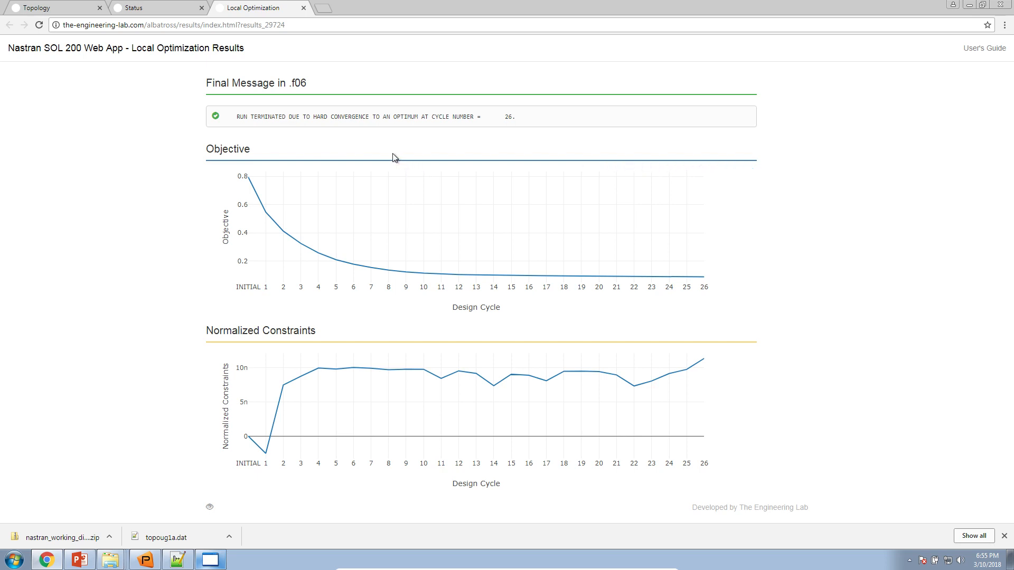
{"action": "mouse_move", "coordinate": [250, 175]}
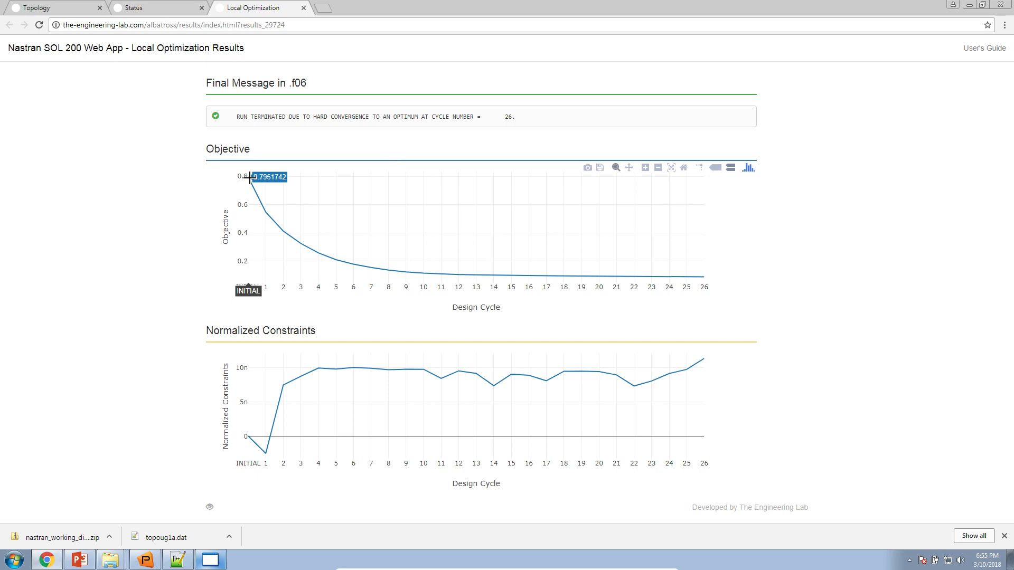
{"action": "mouse_move", "coordinate": [702, 277]}
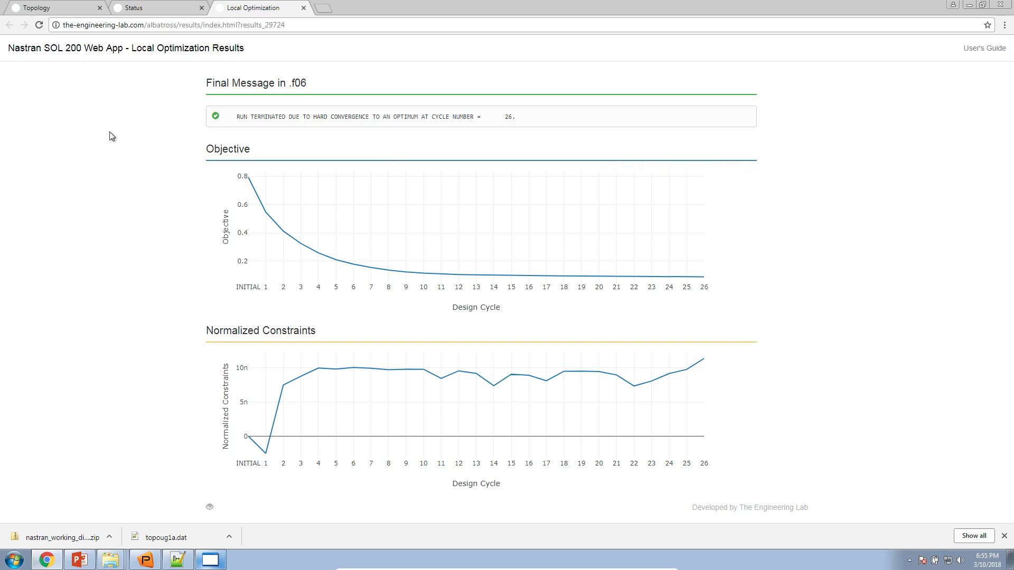
Switch to Patran and open the Design Study post-processing form.
{"action": "left_click", "coordinate": [145, 560]}
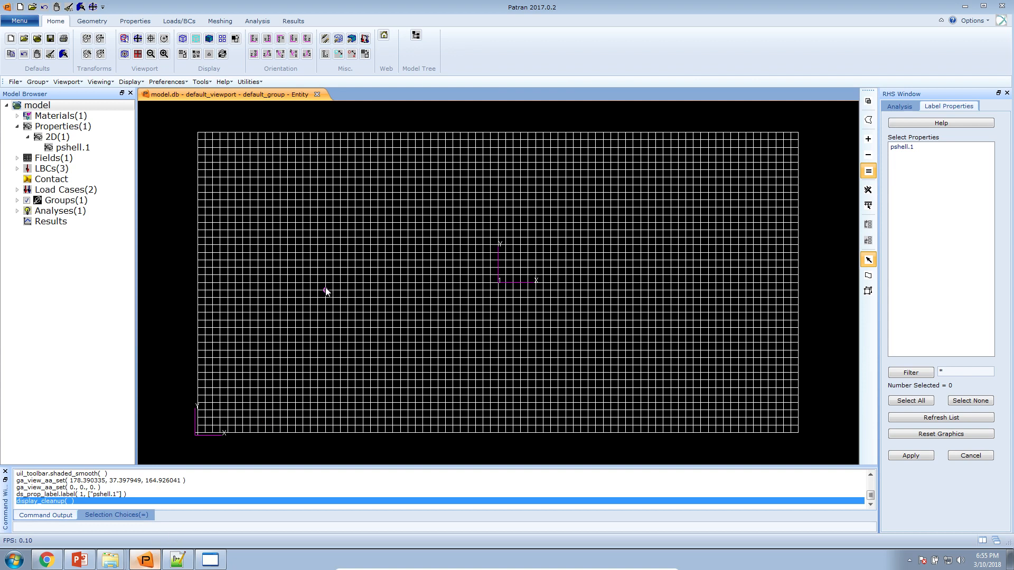
{"action": "left_click", "coordinate": [259, 83]}
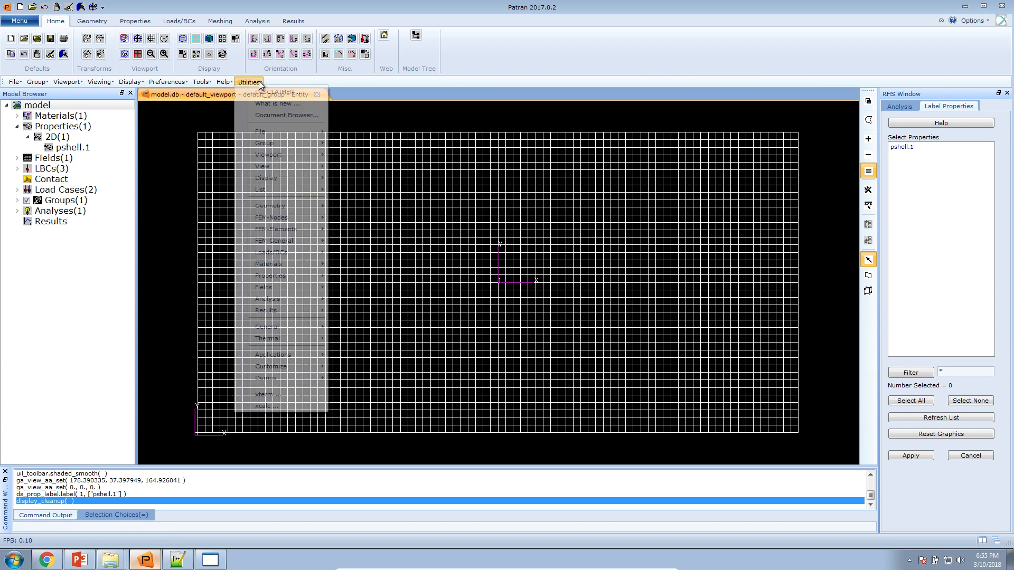
{"action": "left_click", "coordinate": [203, 83]}
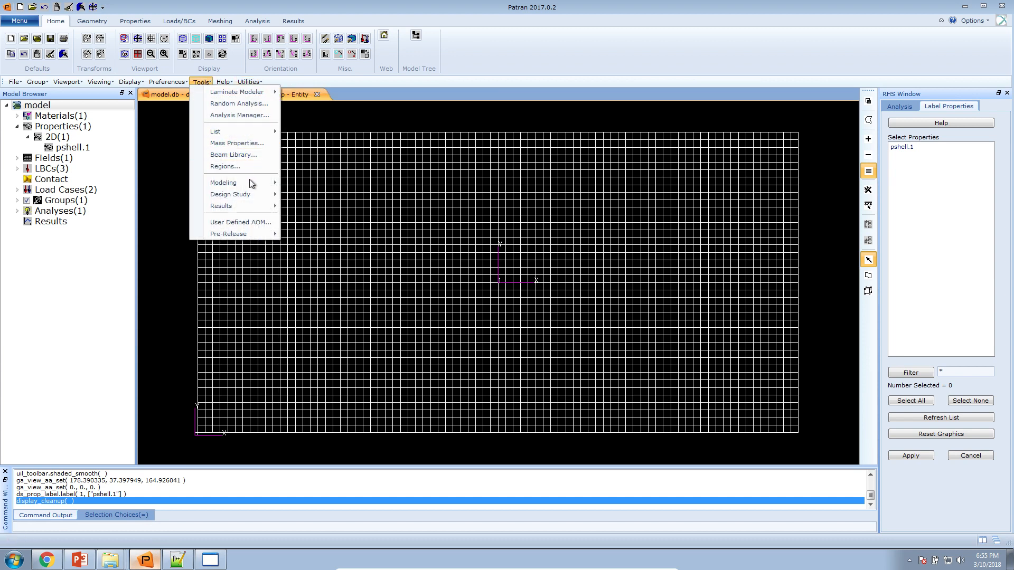
{"action": "mouse_move", "coordinate": [251, 195]}
{"action": "left_click", "coordinate": [303, 193]}
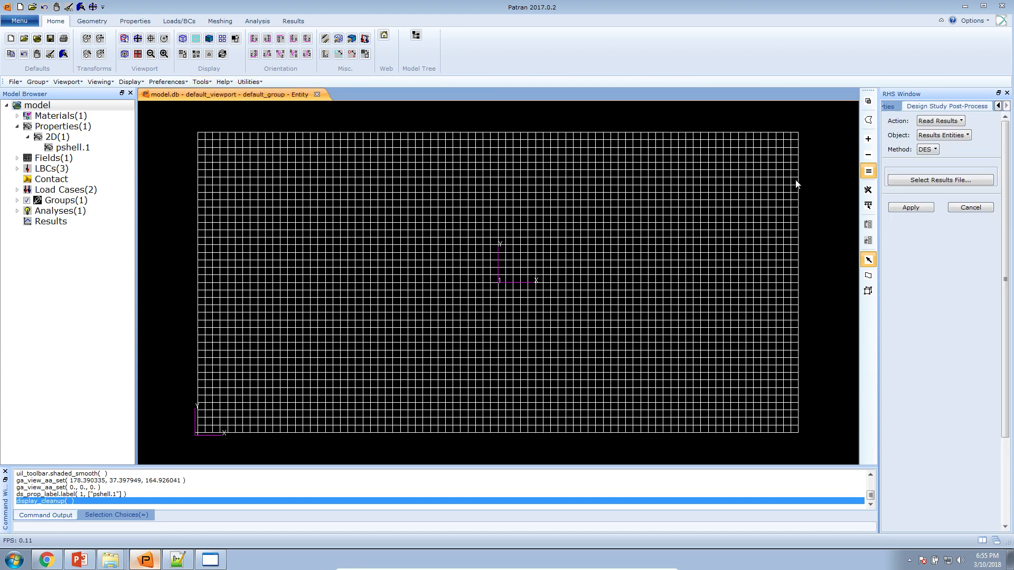
Locate the model.des results file in the nastran_working_directory folder and return to Patran.
{"action": "right_click", "coordinate": [110, 559]}
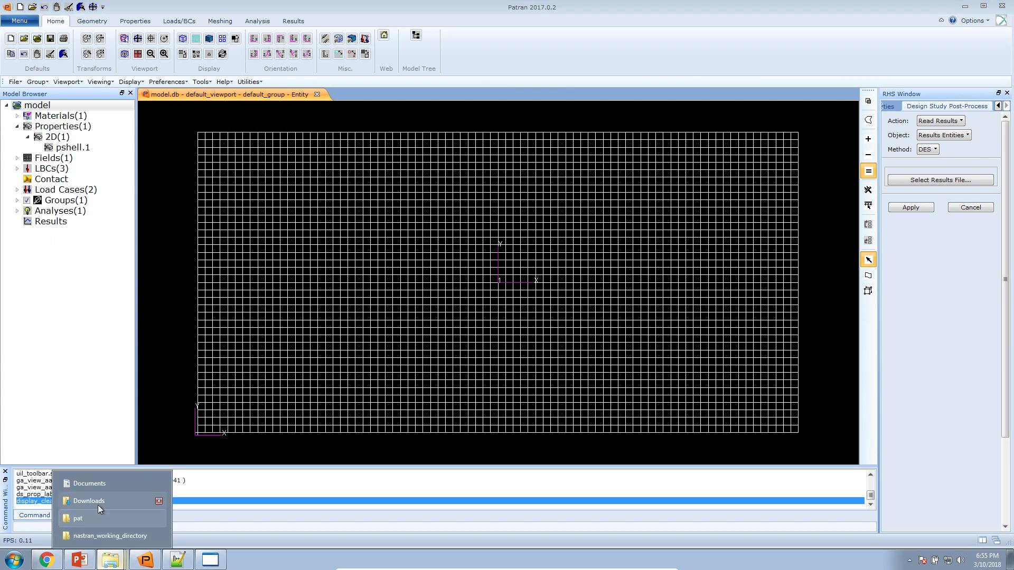
{"action": "left_click", "coordinate": [108, 536]}
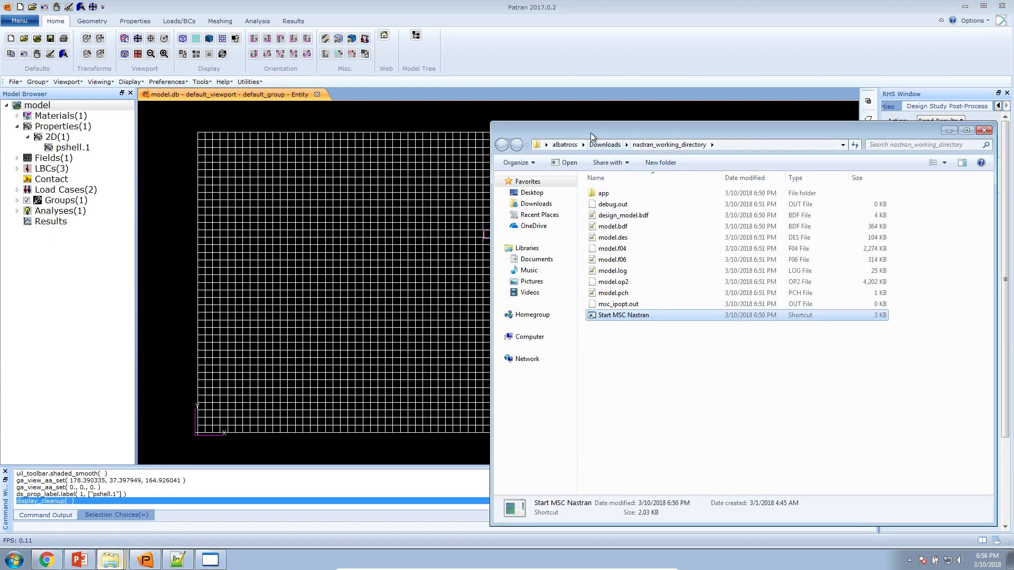
{"action": "left_click_drag", "start_coordinate": [591, 137], "coordinate": [228, 111]}
{"action": "left_click", "coordinate": [251, 212]}
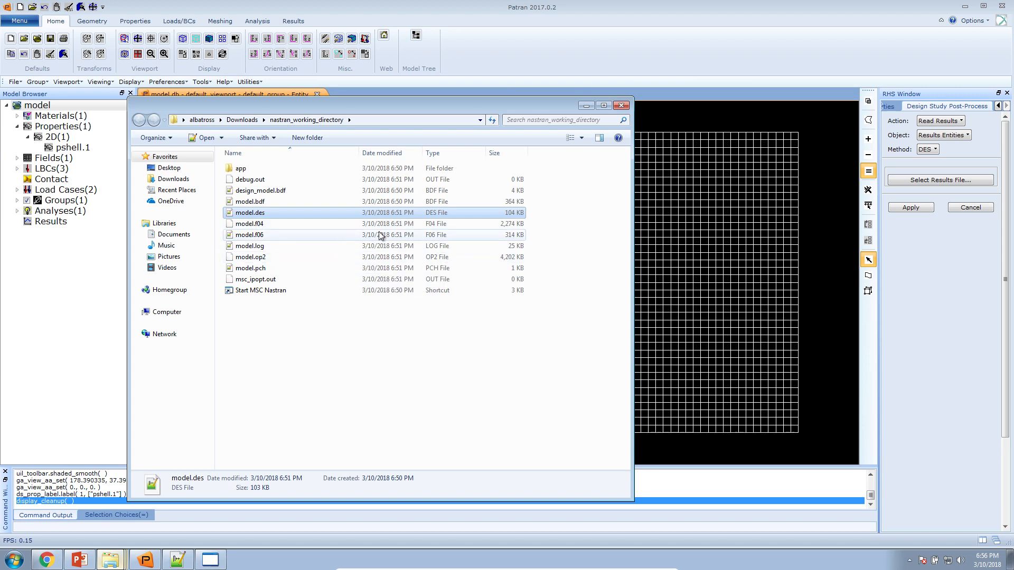
{"action": "left_click", "coordinate": [712, 35]}
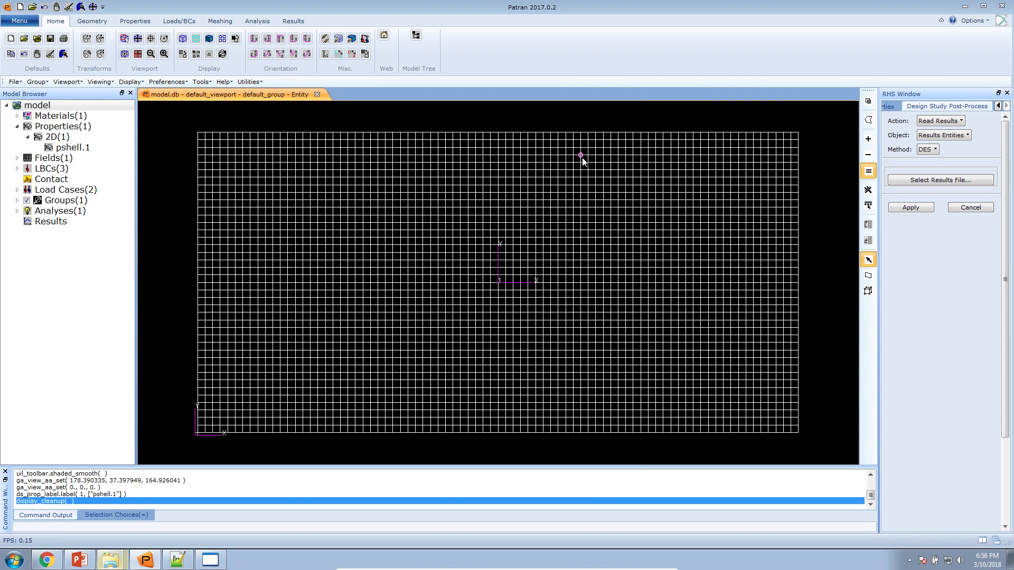
Read the topology results into Patran from model.des in the nastran_working_directory folder.
{"action": "left_click", "coordinate": [932, 180]}
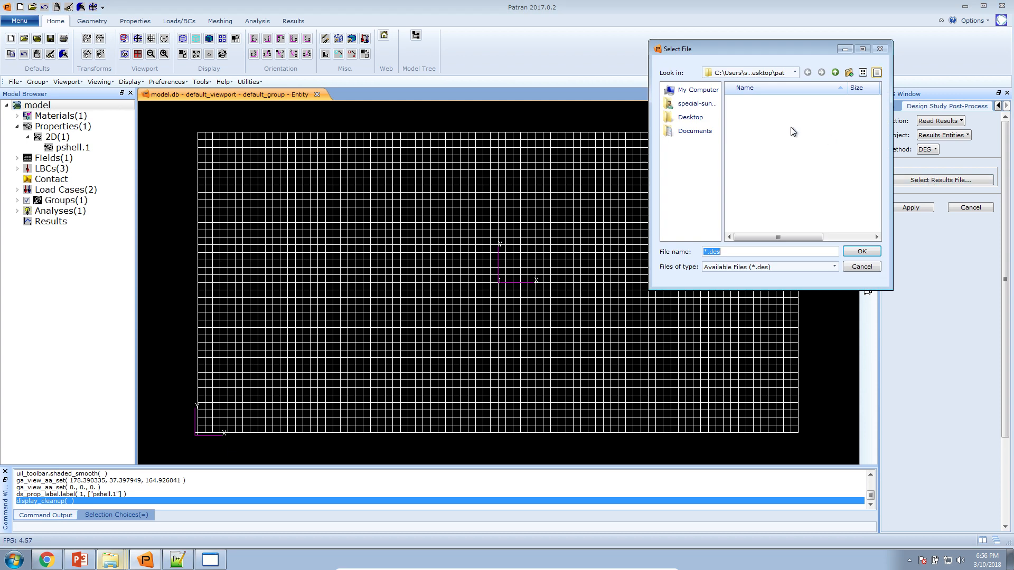
{"action": "left_click", "coordinate": [712, 105]}
{"action": "double_click", "coordinate": [766, 131]}
{"action": "double_click", "coordinate": [762, 102]}
{"action": "left_click", "coordinate": [763, 110]}
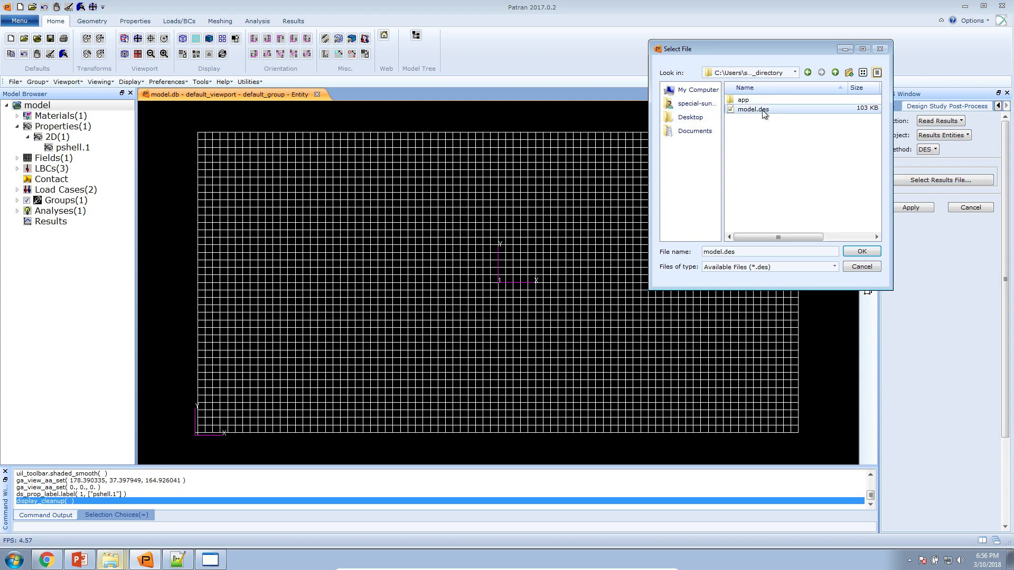
{"action": "double_click", "coordinate": [763, 110]}
{"action": "left_click", "coordinate": [900, 208]}
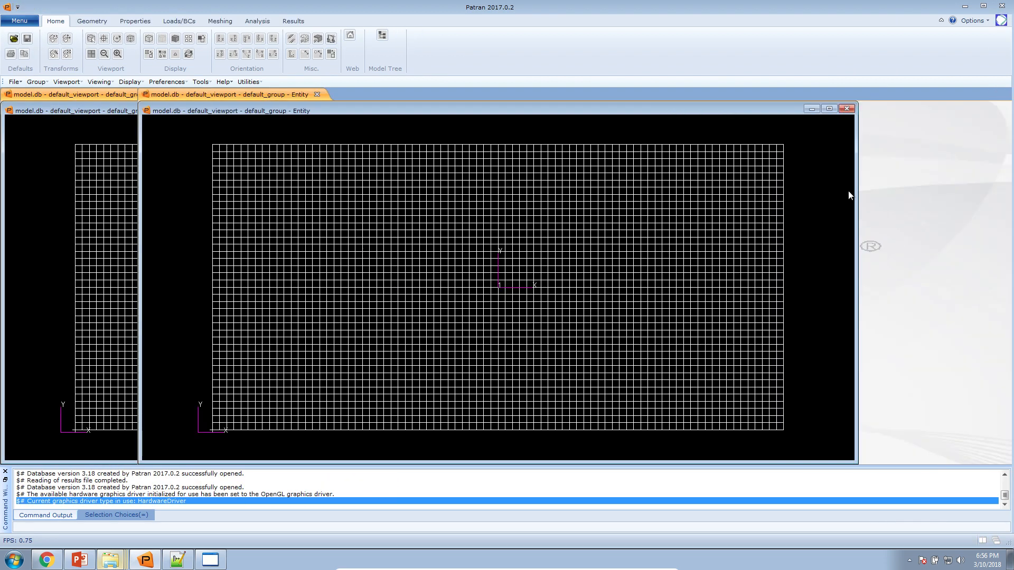
Display the DESIGN CYCLE: 26, model.des topology results on the entire model with a threshold of 0.4 and the fringe enabled.
{"action": "left_click", "coordinate": [943, 134]}
{"action": "left_click", "coordinate": [948, 141]}
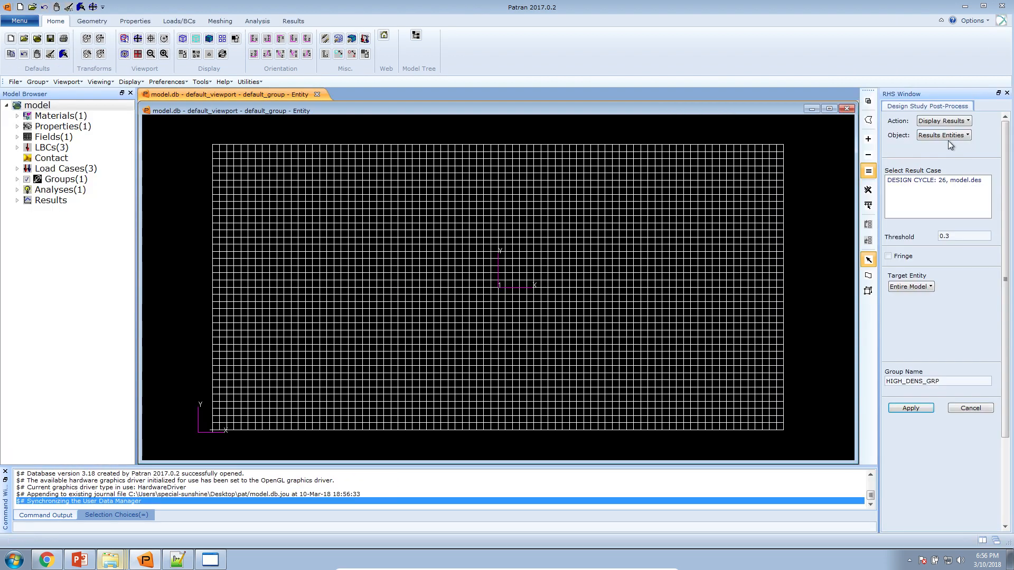
{"action": "left_click", "coordinate": [949, 180]}
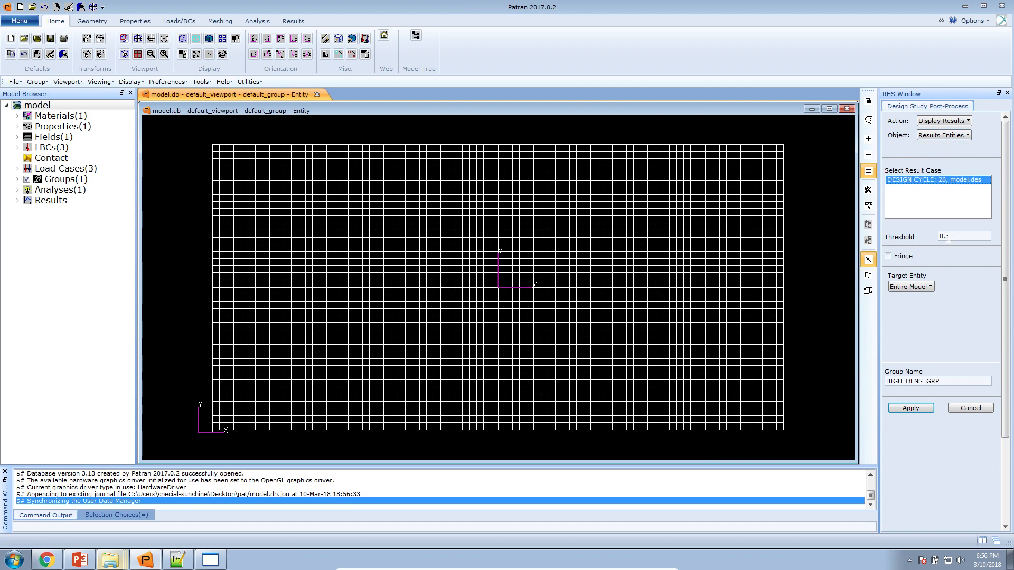
{"action": "left_click_drag", "start_coordinate": [942, 236], "coordinate": [953, 234]}
{"action": "left_click", "coordinate": [905, 258]}
{"action": "left_click", "coordinate": [910, 408]}
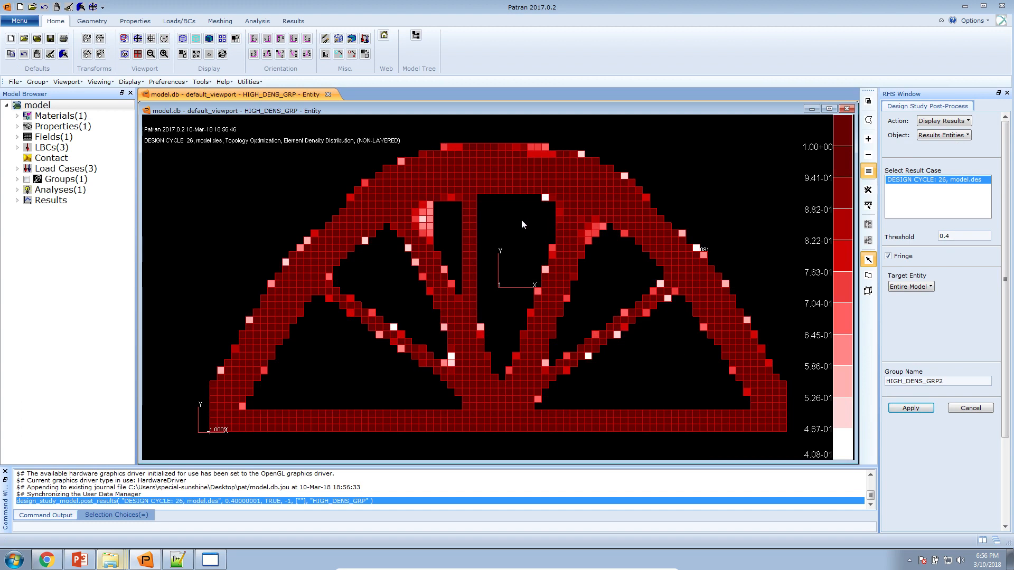
Switch to the Nastran SOL 200 web app in Chrome and show the symmetry constraint columns for the design regions.
{"action": "left_click", "coordinate": [46, 559]}
{"action": "left_click", "coordinate": [53, 8]}
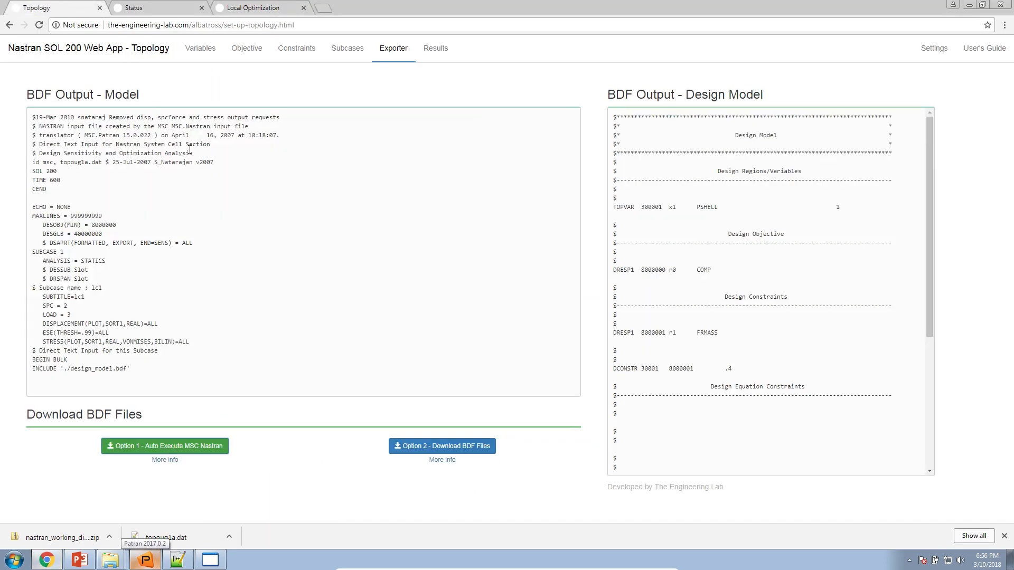
{"action": "left_click", "coordinate": [201, 53]}
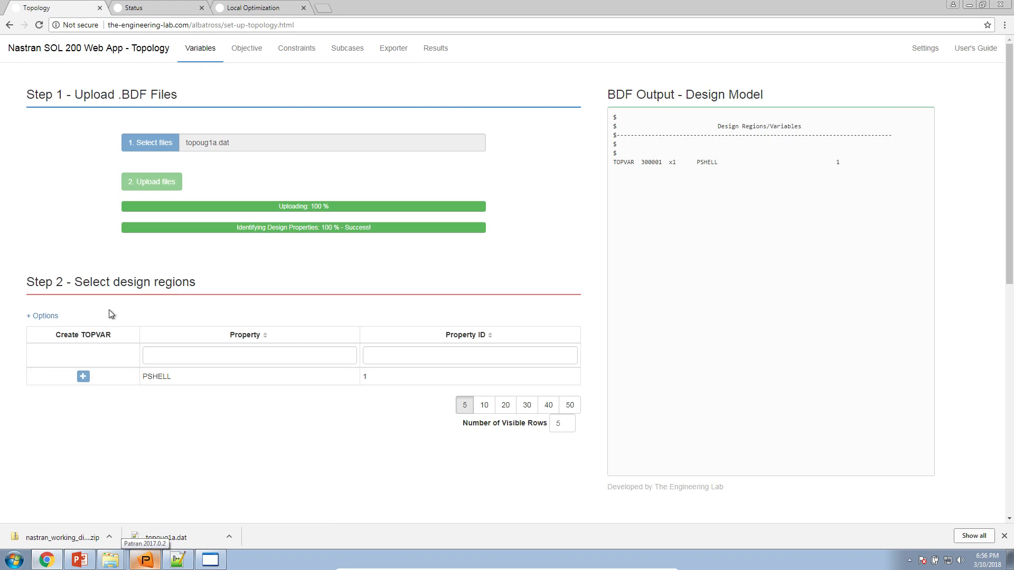
{"action": "left_click", "coordinate": [56, 319]}
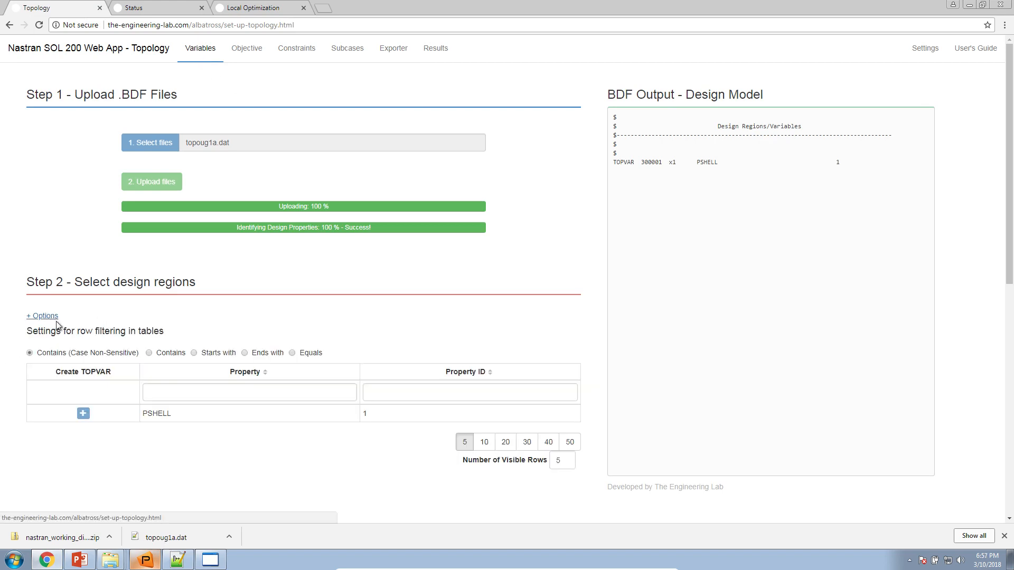
{"action": "left_click", "coordinate": [44, 317]}
{"action": "scroll", "coordinate": [58, 338], "scroll_direction": "down", "scroll_amount": 4}
{"action": "left_click_drag", "start_coordinate": [45, 319], "coordinate": [209, 331]}
{"action": "left_click", "coordinate": [52, 352]}
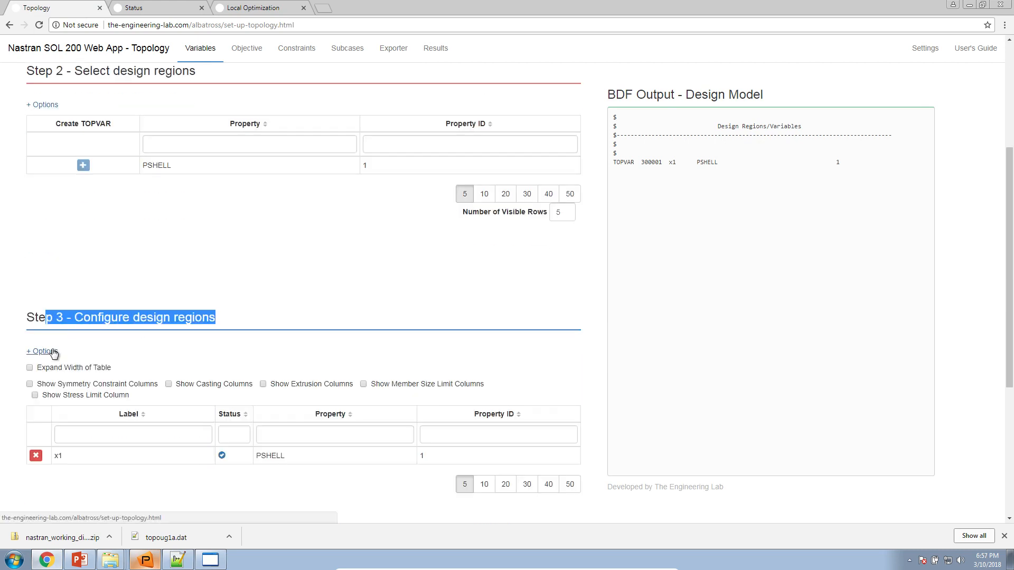
{"action": "scroll", "coordinate": [58, 348], "scroll_direction": "down", "scroll_amount": 2}
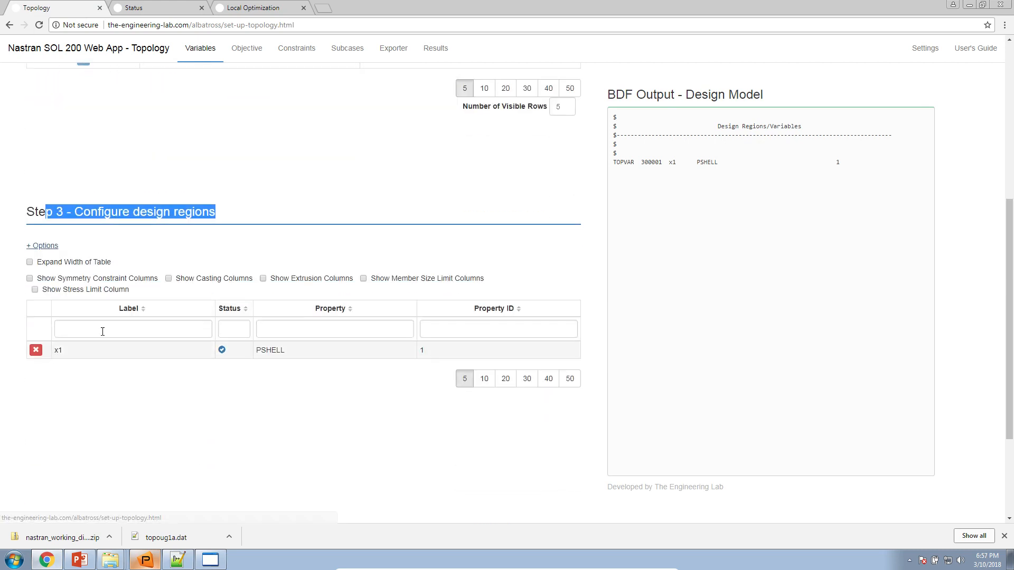
{"action": "left_click", "coordinate": [86, 281]}
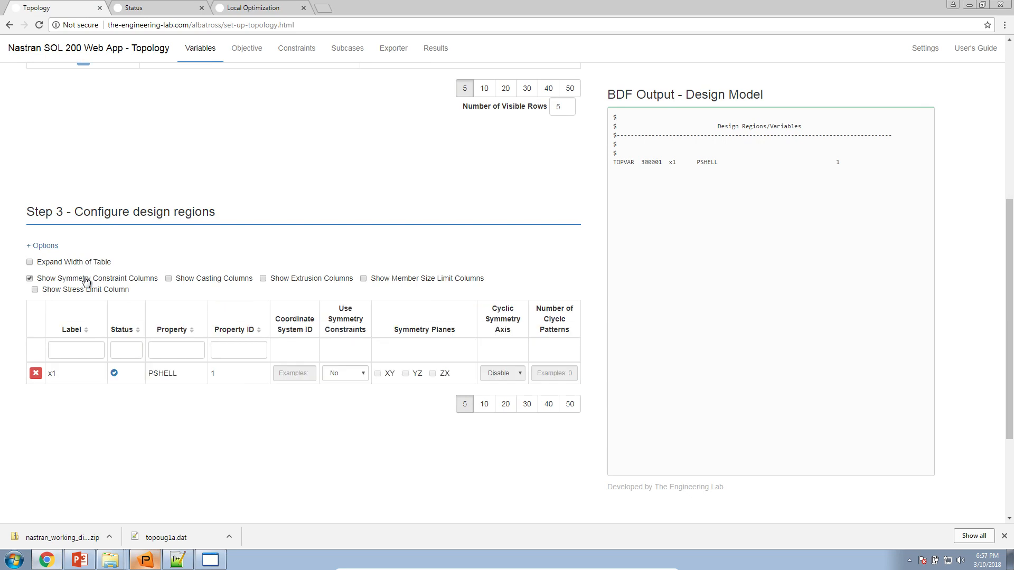
Set design region x1 to use symmetry constraints.
{"action": "left_click", "coordinate": [353, 374]}
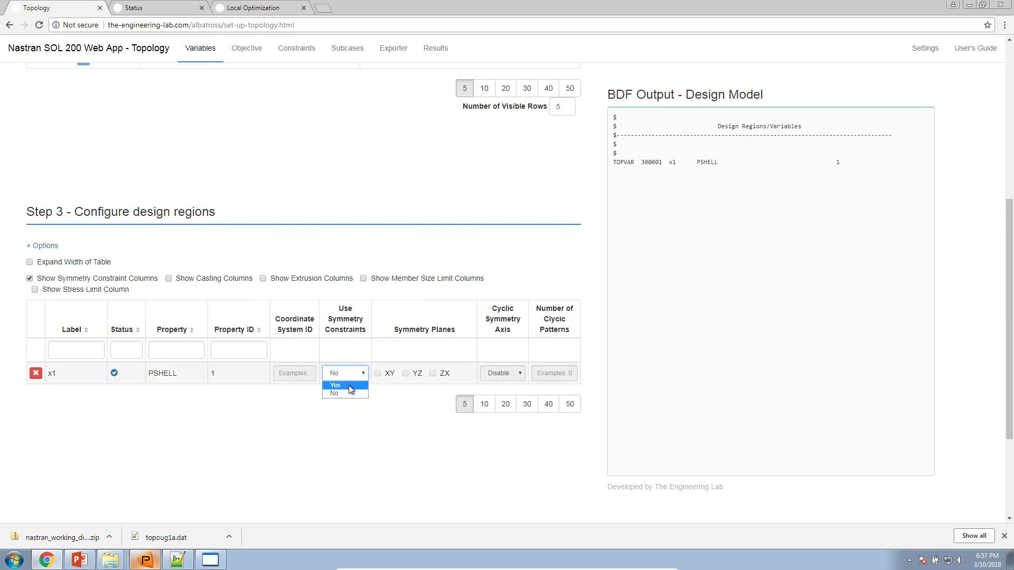
{"action": "left_click", "coordinate": [349, 389]}
{"action": "left_click", "coordinate": [302, 374]}
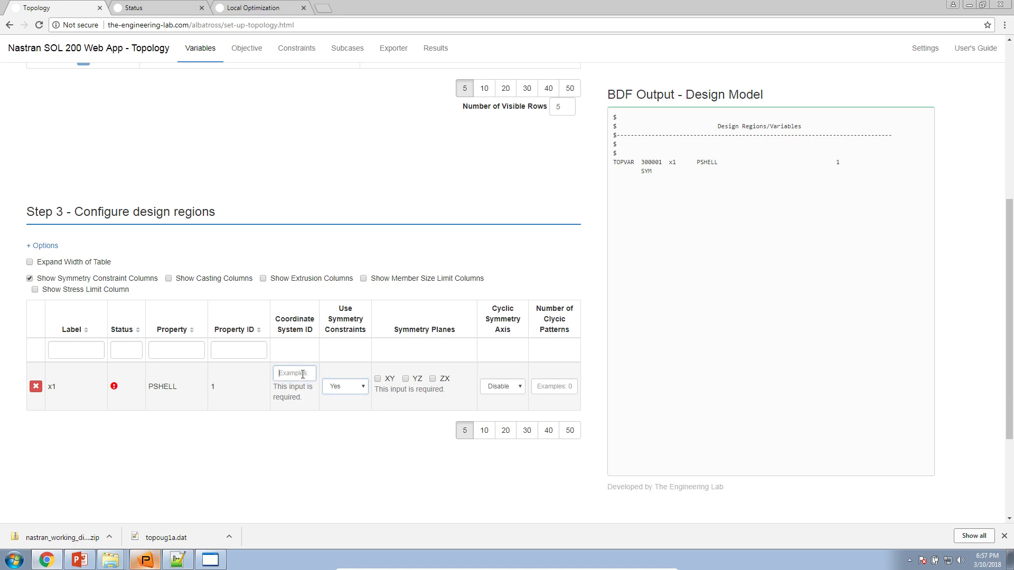
Switch to Patran and examine the coordinate system at the centre of the topology result and its axis directions.
{"action": "left_click", "coordinate": [145, 560]}
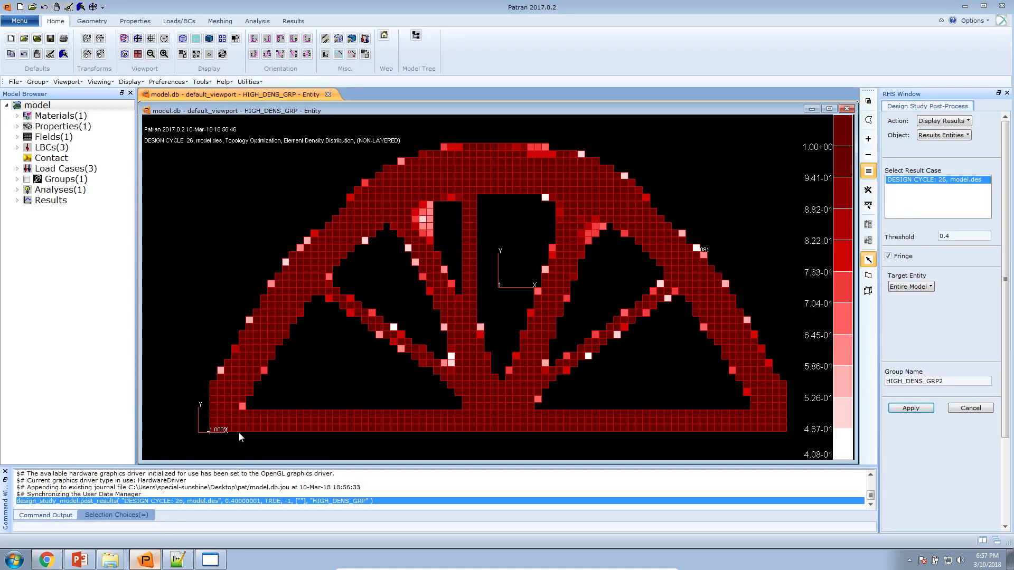
{"action": "middle_click_drag", "start_coordinate": [464, 302], "coordinate": [423, 341]}
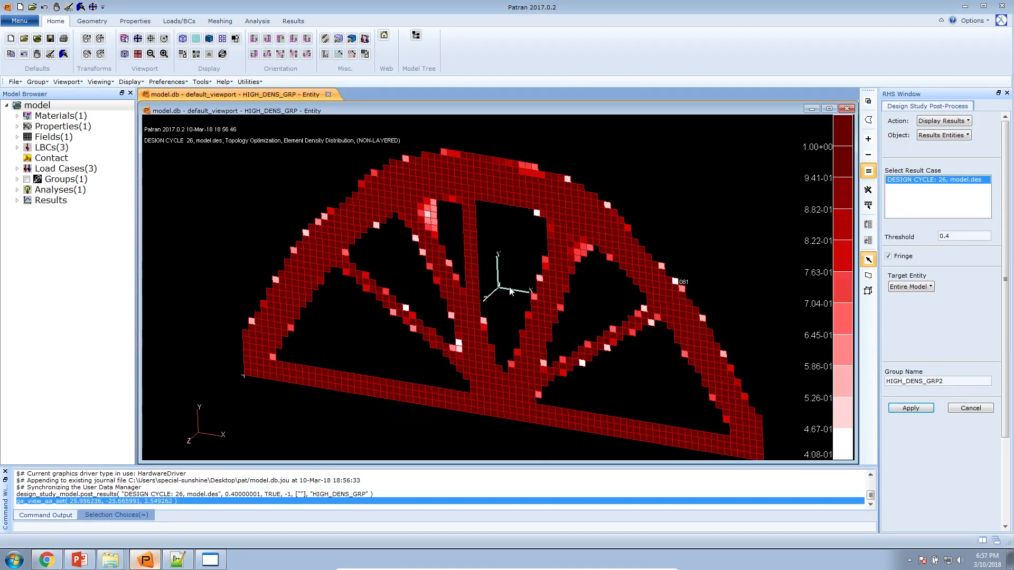
{"action": "scroll", "coordinate": [514, 294], "scroll_direction": "down", "scroll_amount": 3}
{"action": "scroll", "coordinate": [523, 272], "scroll_direction": "up", "scroll_amount": 5}
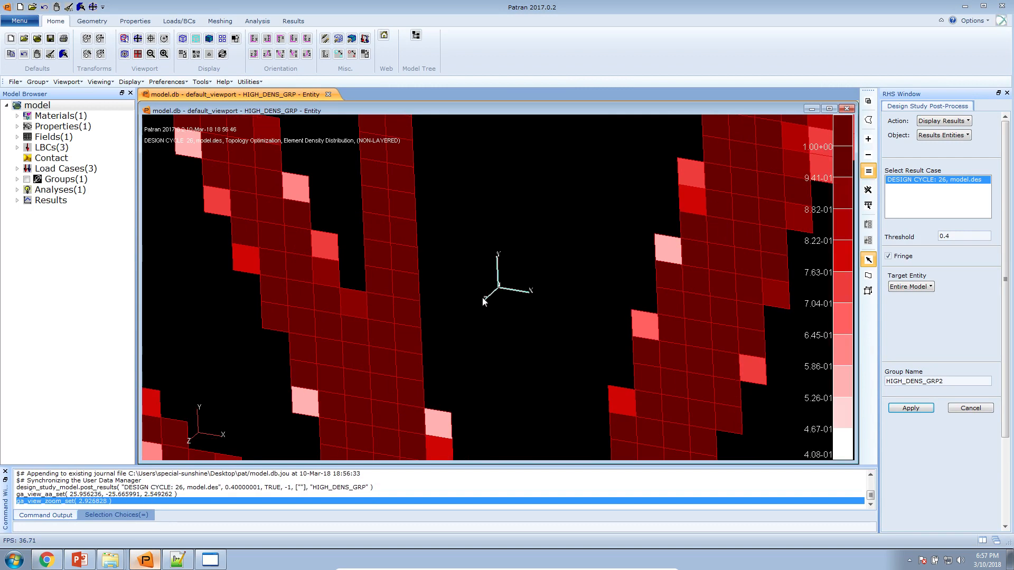
{"action": "scroll", "coordinate": [519, 296], "scroll_direction": "down", "scroll_amount": 6}
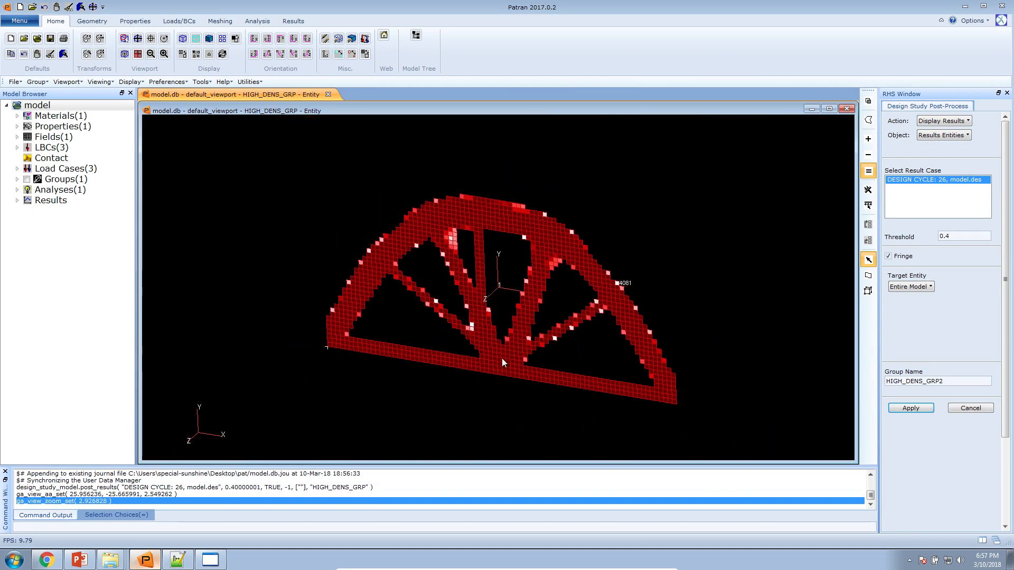
{"action": "scroll", "coordinate": [506, 290], "scroll_direction": "up", "scroll_amount": 5}
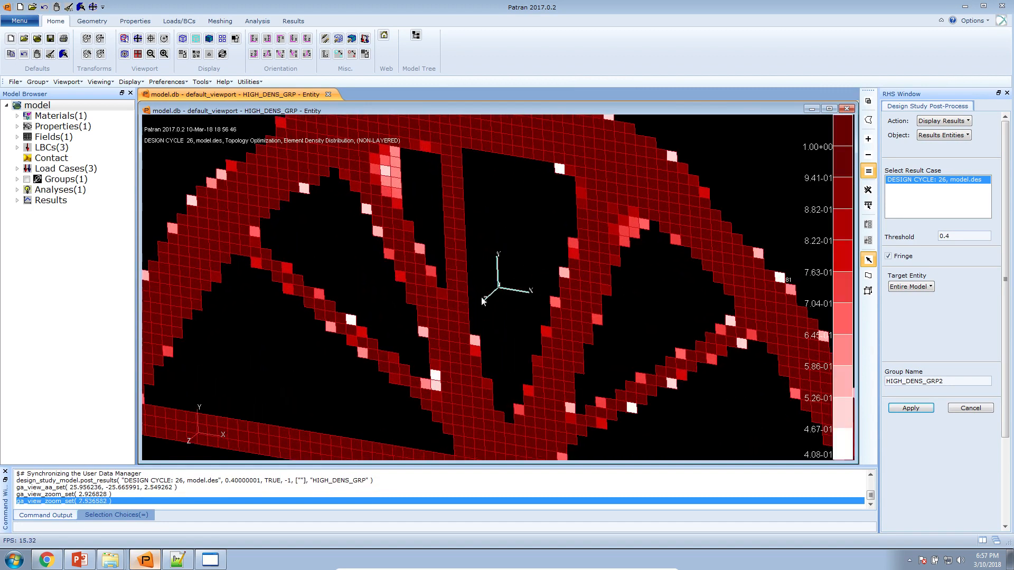
Return to the web app in Chrome and give region x1 coordinate system ID 1 with ZX as its symmetry plane.
{"action": "left_click", "coordinate": [46, 559]}
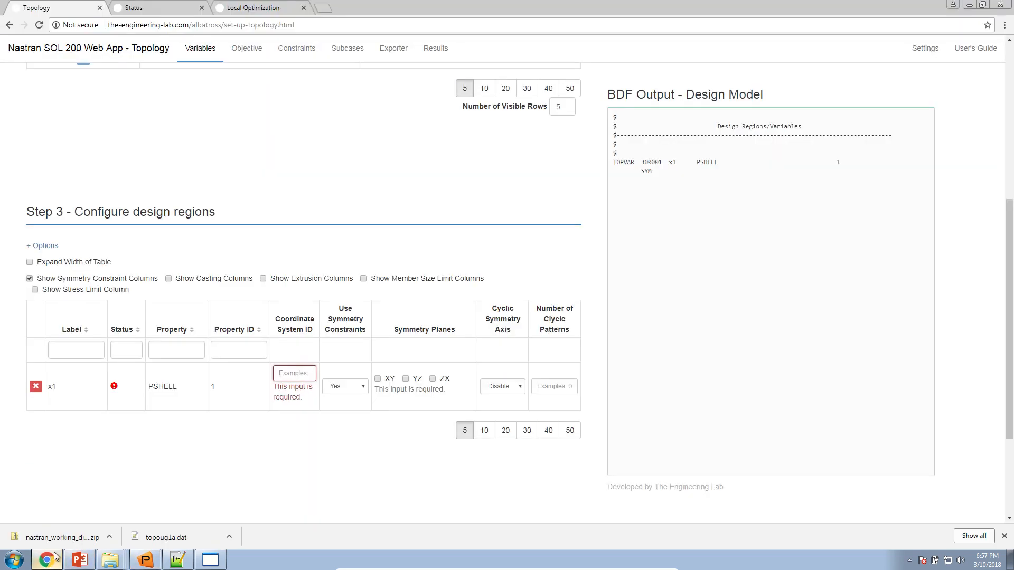
{"action": "left_click", "coordinate": [286, 373]}
{"action": "type", "text": "1"}
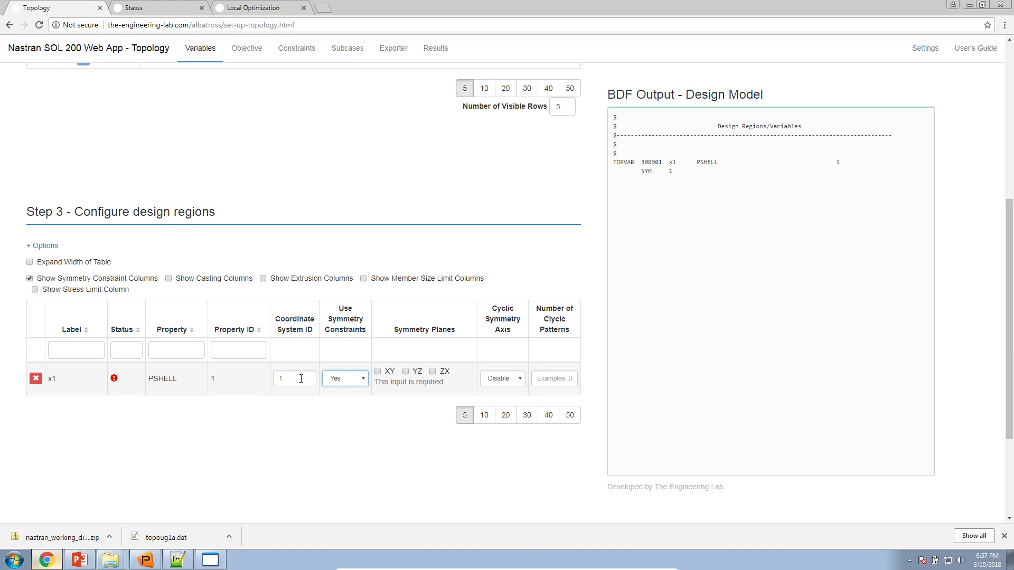
{"action": "left_click", "coordinate": [434, 379]}
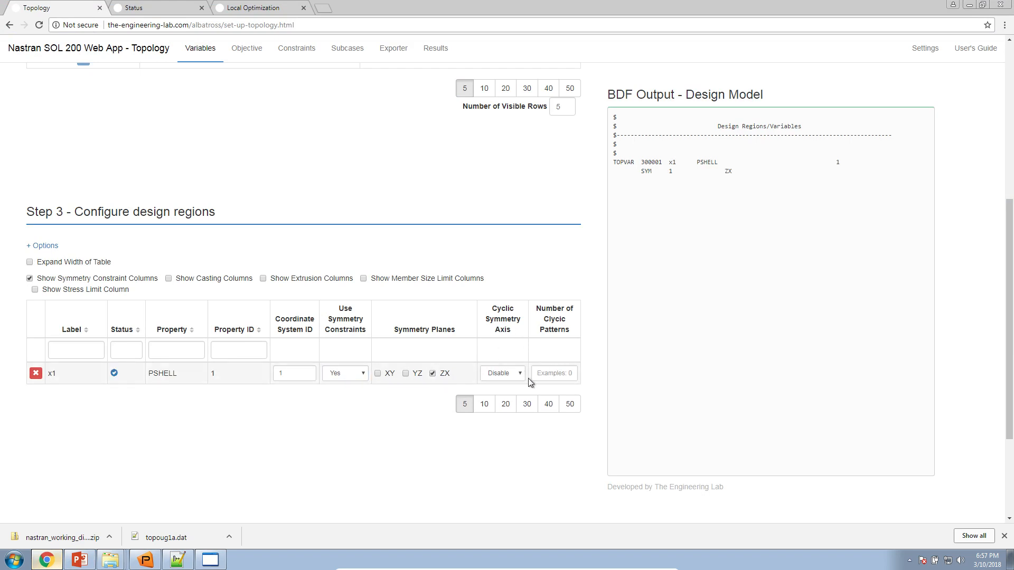
Export the updated model with the Auto Execute MSC Nastran option and close the leftover window of the previous run.
{"action": "left_click", "coordinate": [381, 53]}
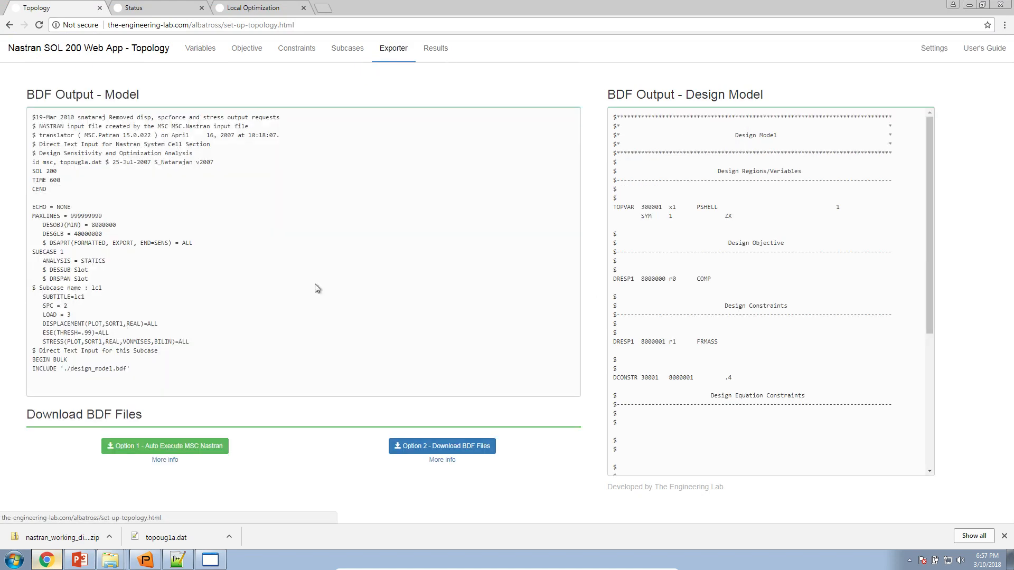
{"action": "left_click", "coordinate": [195, 444]}
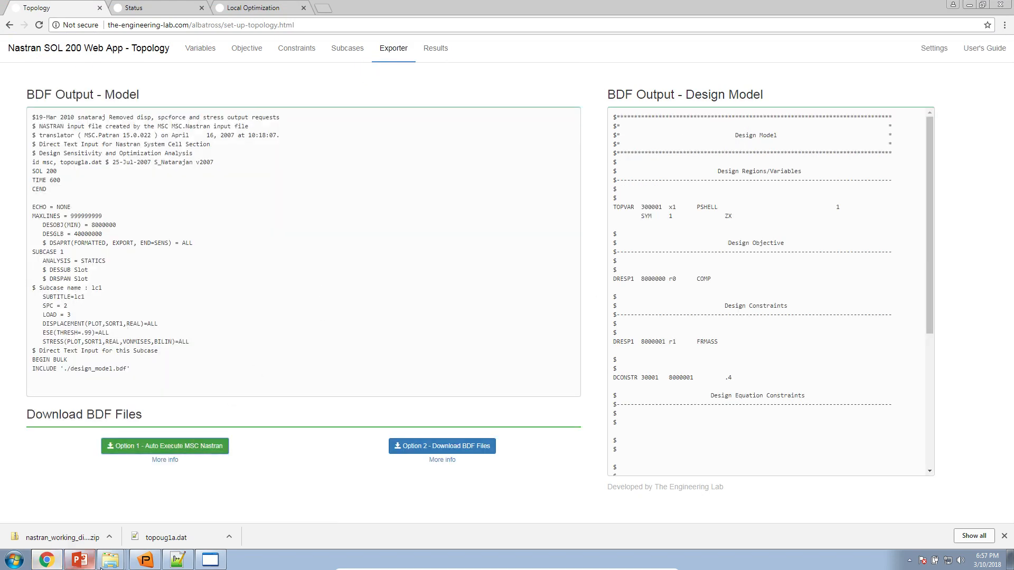
{"action": "right_click", "coordinate": [109, 560]}
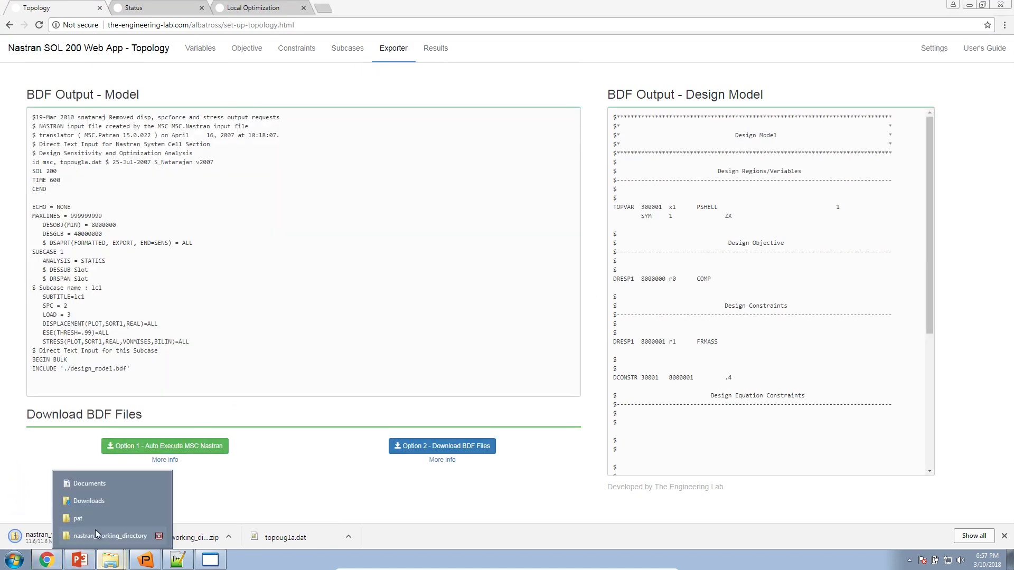
{"action": "right_click", "coordinate": [210, 559]}
{"action": "left_click", "coordinate": [232, 544]}
Delete the old nastran_working_directory folder and its nastran_working_directory.zip archive from Downloads.
{"action": "right_click", "coordinate": [121, 555]}
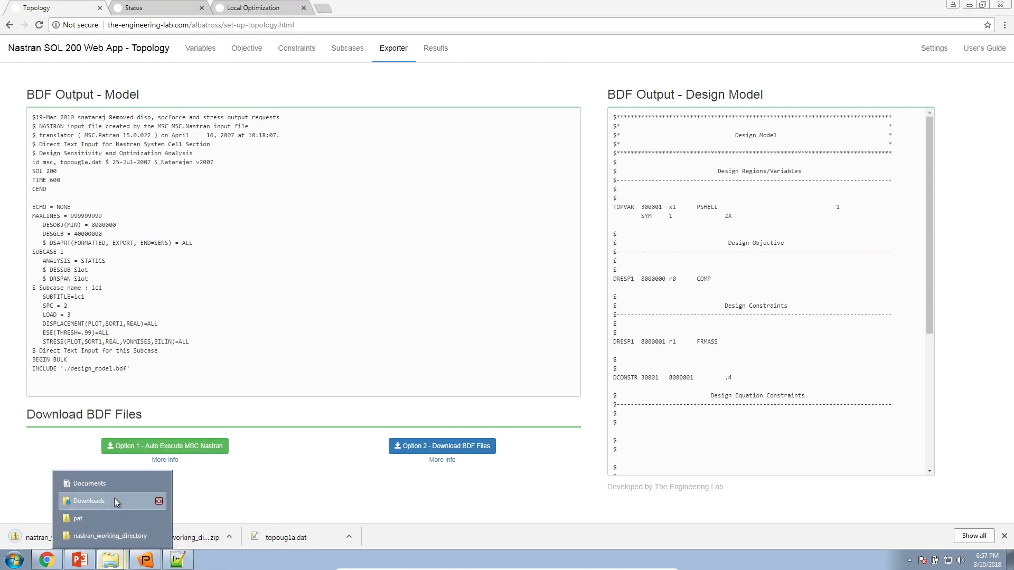
{"action": "left_click", "coordinate": [106, 460]}
{"action": "left_click", "coordinate": [640, 168], "text": "ctrl"}
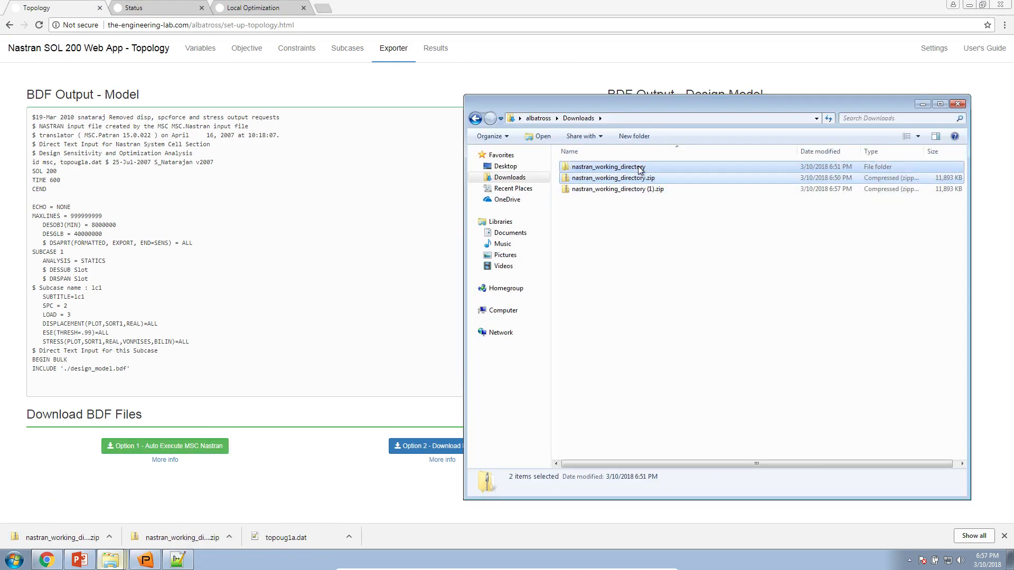
{"action": "key", "text": "Delete"}
{"action": "key", "text": "Return"}
Rename the newly downloaded archive as nastran_working_directory_FRMASS_40_percent.zip.
{"action": "right_click", "coordinate": [639, 168]}
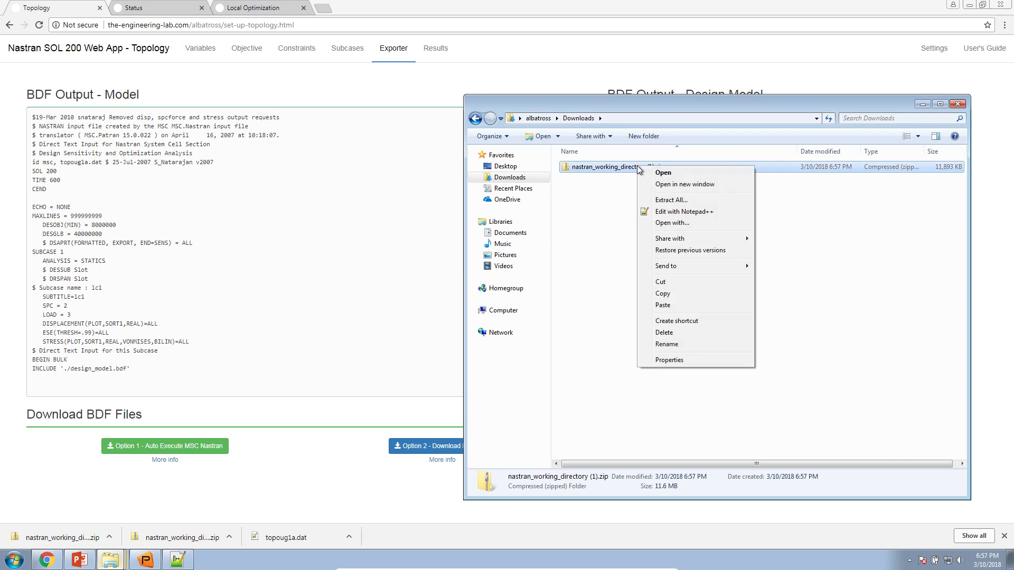
{"action": "key", "text": "m"}
{"action": "left_click", "coordinate": [655, 166]}
{"action": "key", "text": "BackSpace"}
{"action": "key", "text": "BackSpace"}
{"action": "key", "text": "BackSpace"}
{"action": "key", "text": "BackSpace"}
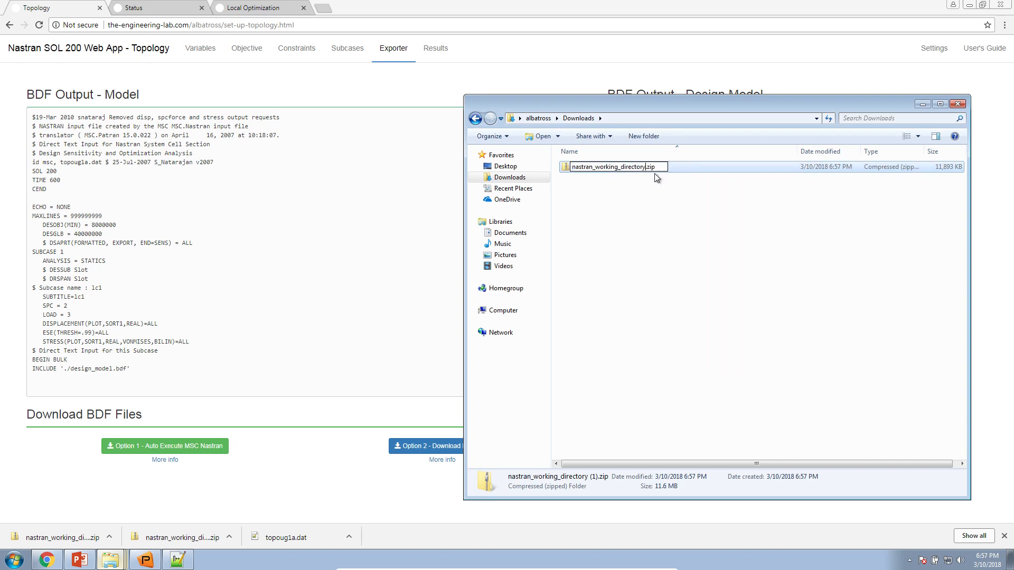
{"action": "type", "text": "_FRMASS_"}
{"action": "type", "text": "40_perce"}
{"action": "type", "text": "nt"}
{"action": "key", "text": "Return"}
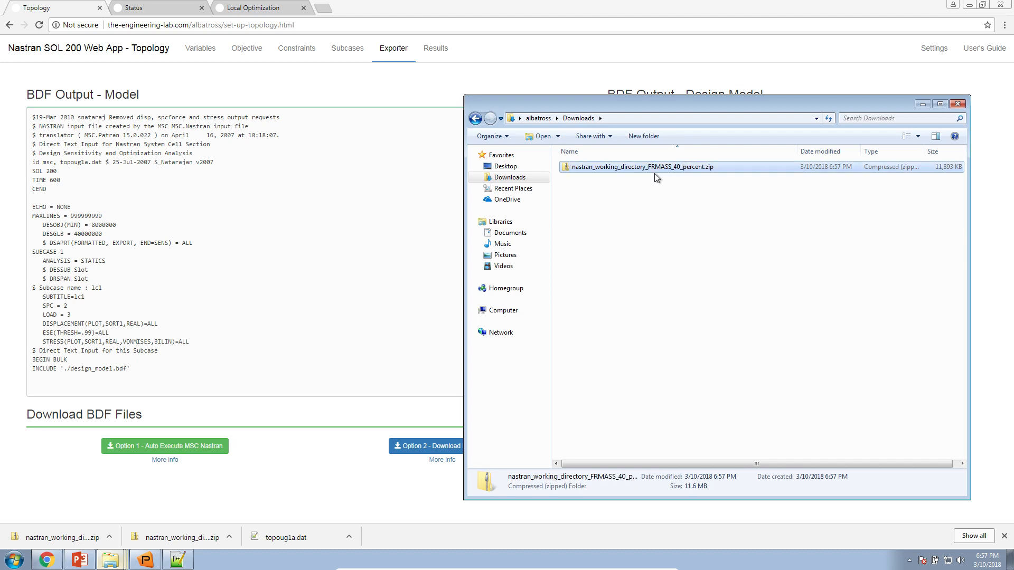
Extract the renamed archive and launch Start MSC Nastran from the extracted folder, allowing the file to open.
{"action": "right_click", "coordinate": [654, 173]}
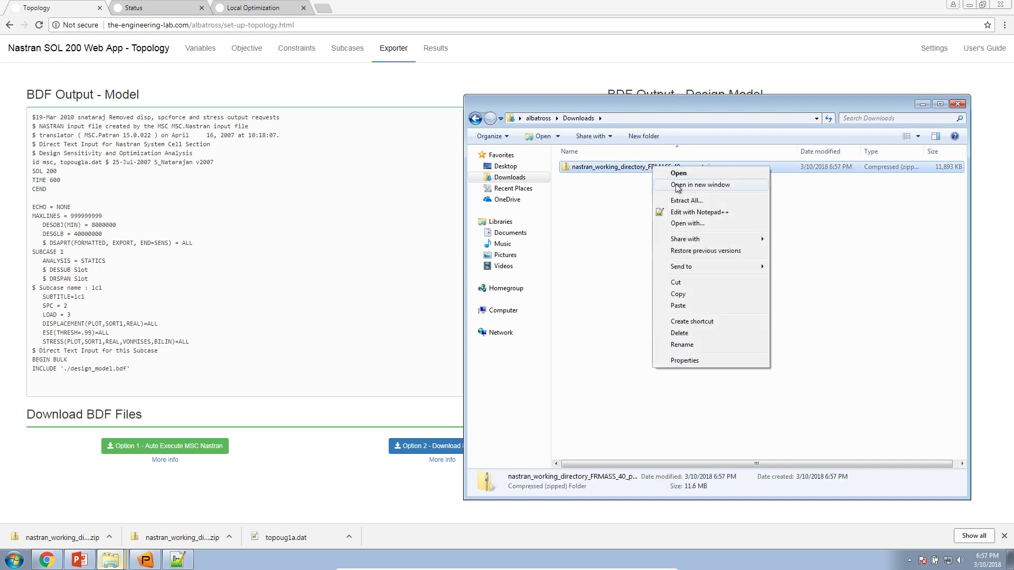
{"action": "left_click", "coordinate": [681, 200]}
{"action": "left_click", "coordinate": [605, 380]}
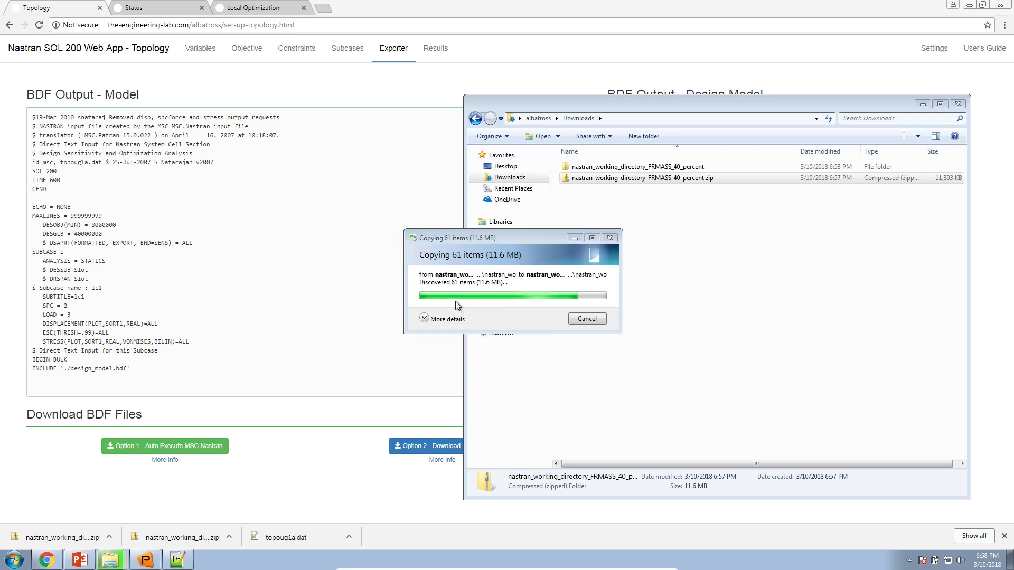
{"action": "double_click", "coordinate": [297, 216]}
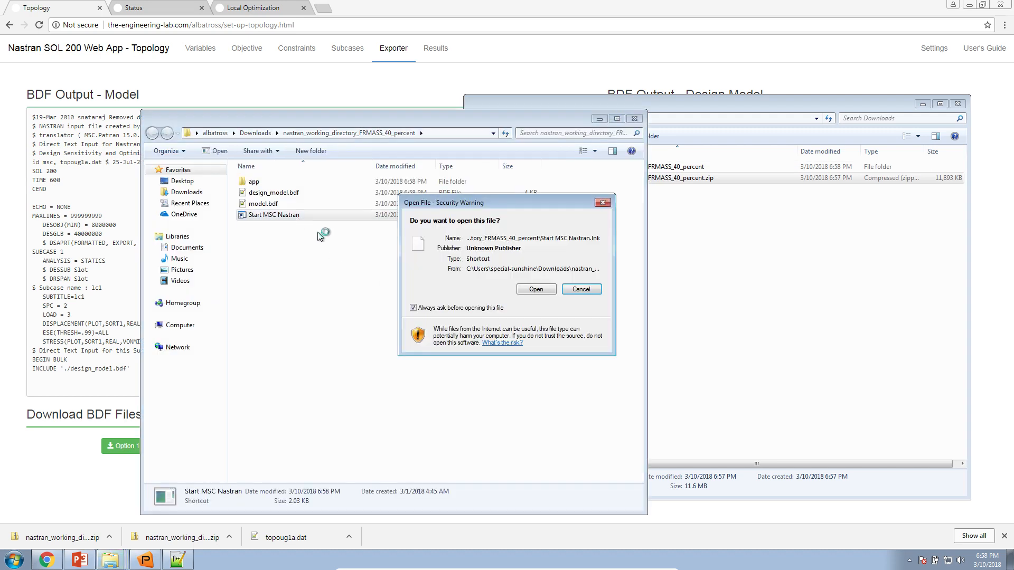
{"action": "left_click", "coordinate": [522, 289]}
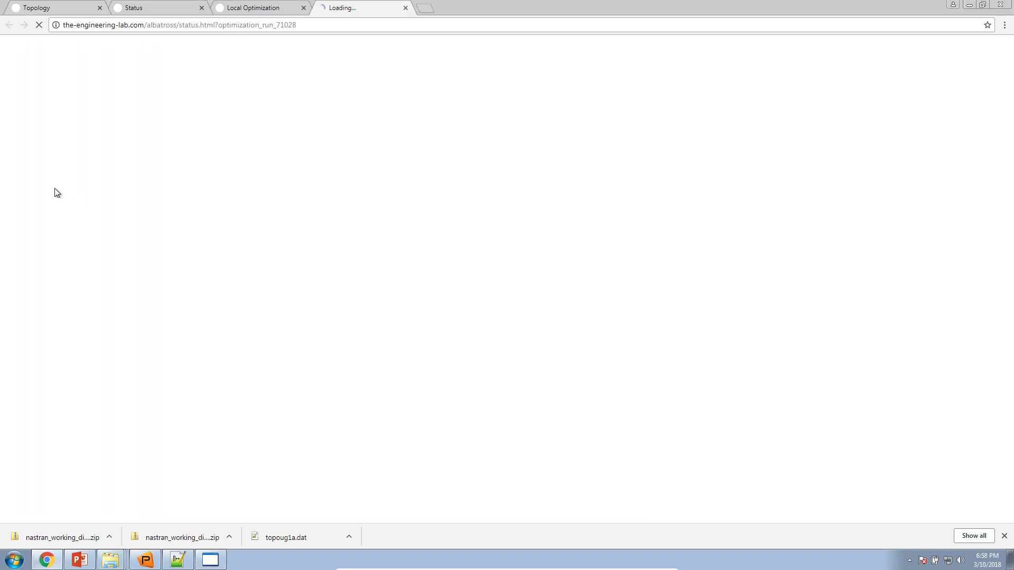
Set the upper allowed limit of the FRMASS constraint r1 to .6 and export the model with the Auto Execute MSC Nastran option.
{"action": "left_click", "coordinate": [87, 8]}
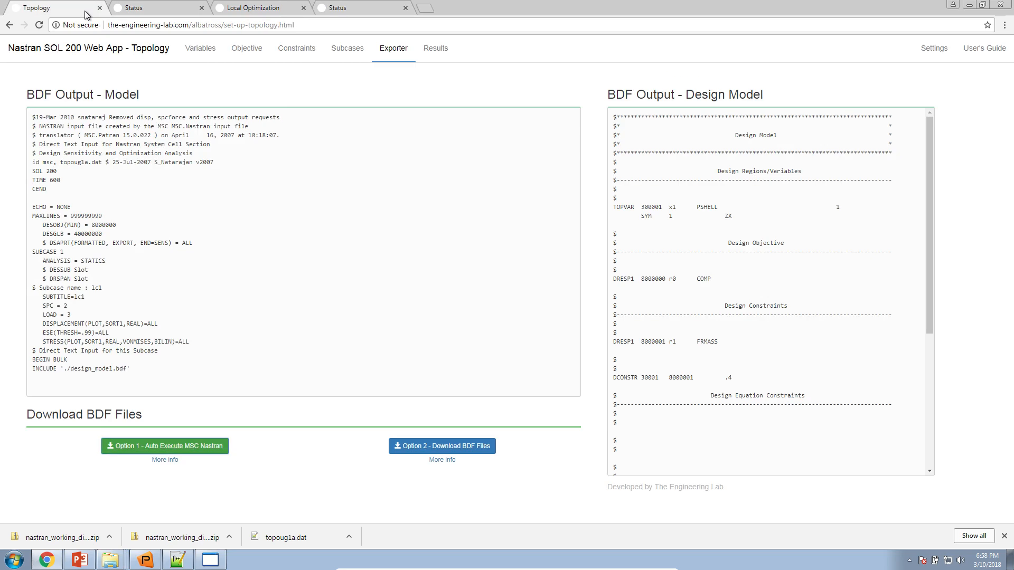
{"action": "left_click", "coordinate": [79, 560]}
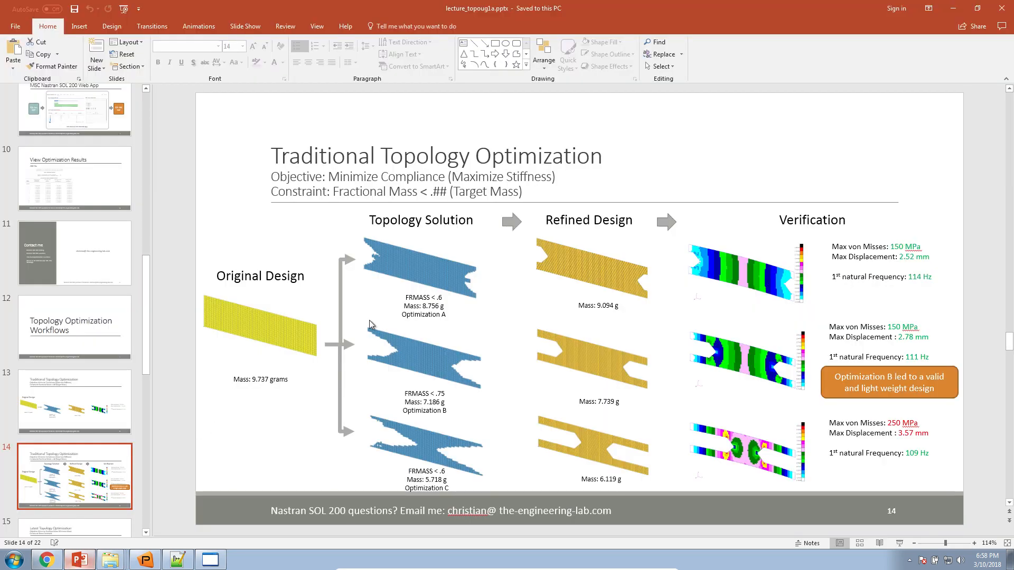
{"action": "left_click", "coordinate": [47, 560]}
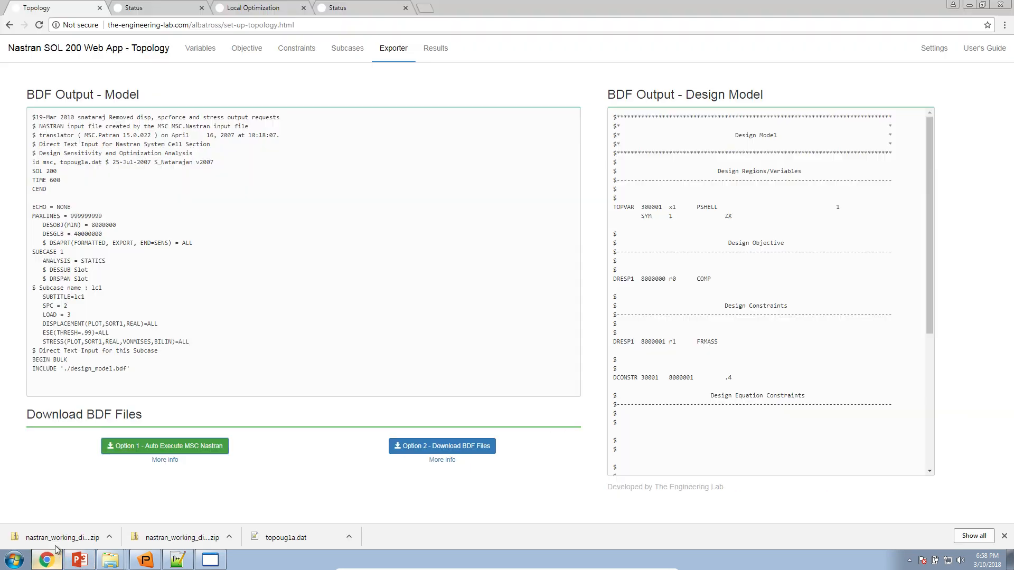
{"action": "left_click", "coordinate": [302, 59]}
{"action": "scroll", "coordinate": [523, 402], "scroll_direction": "down", "scroll_amount": 3}
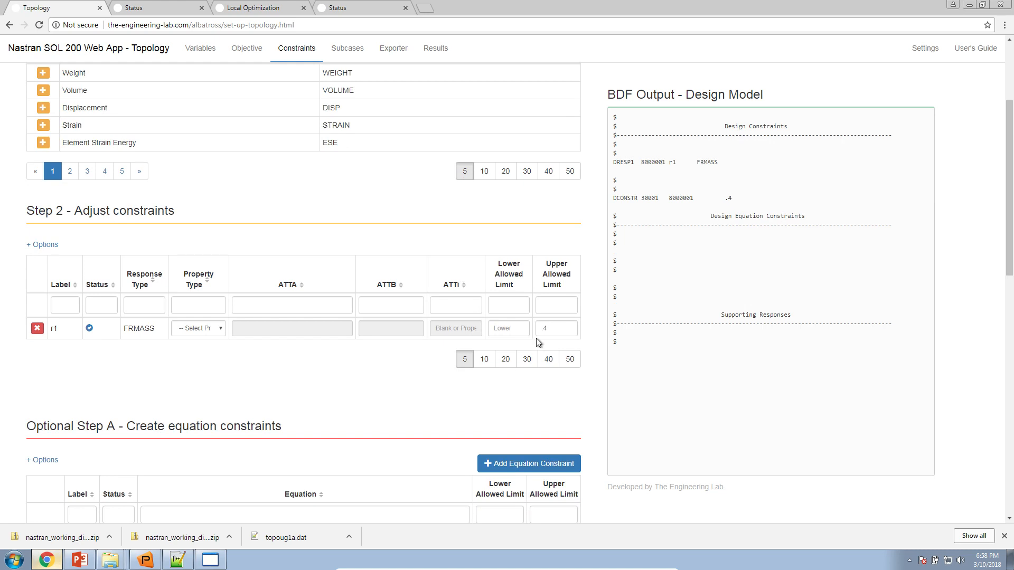
{"action": "left_click", "coordinate": [557, 328]}
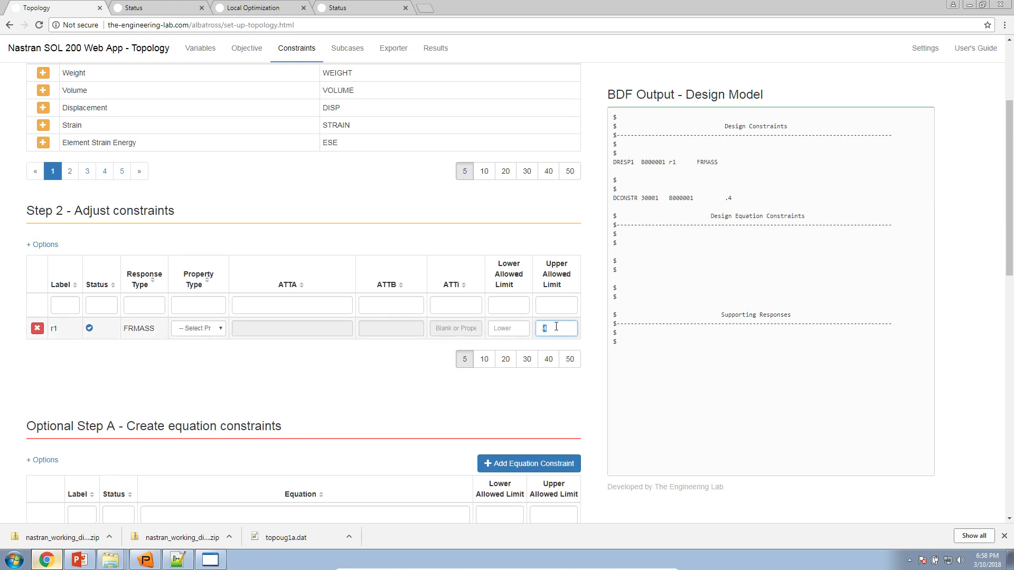
{"action": "type", "text": "6"}
{"action": "left_click", "coordinate": [397, 56]}
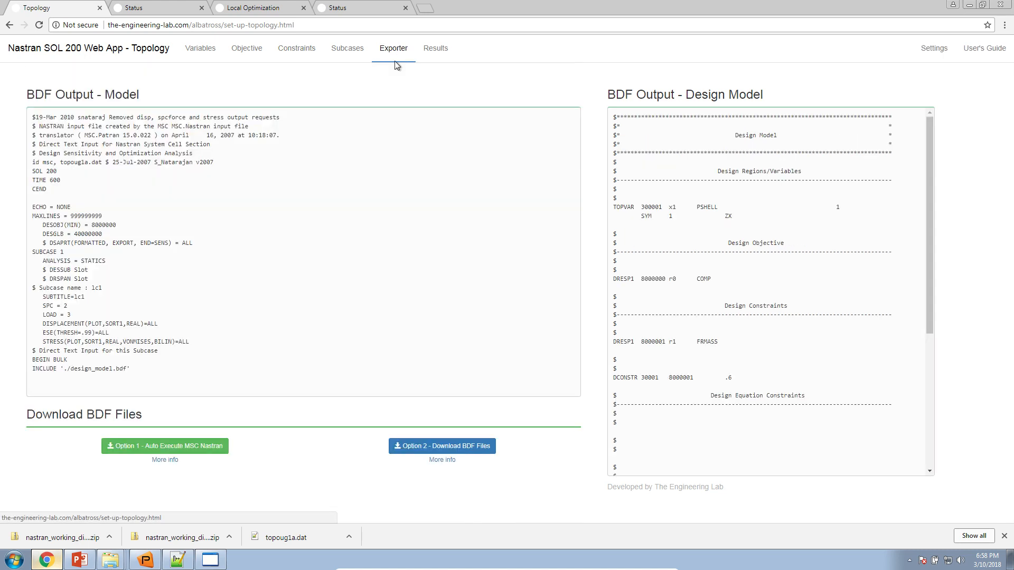
{"action": "left_click", "coordinate": [184, 452]}
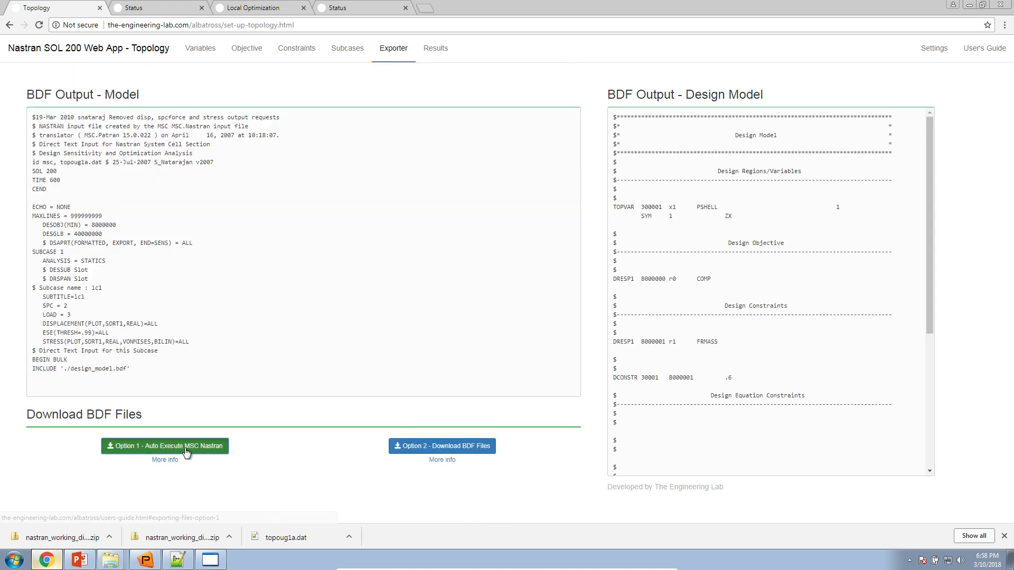
Rename the newly downloaded nastran_working_directory.zip in Downloads as nastran_working_directory_FRMASS_60_percent.zip.
{"action": "left_click", "coordinate": [110, 561]}
{"action": "left_click", "coordinate": [113, 482]}
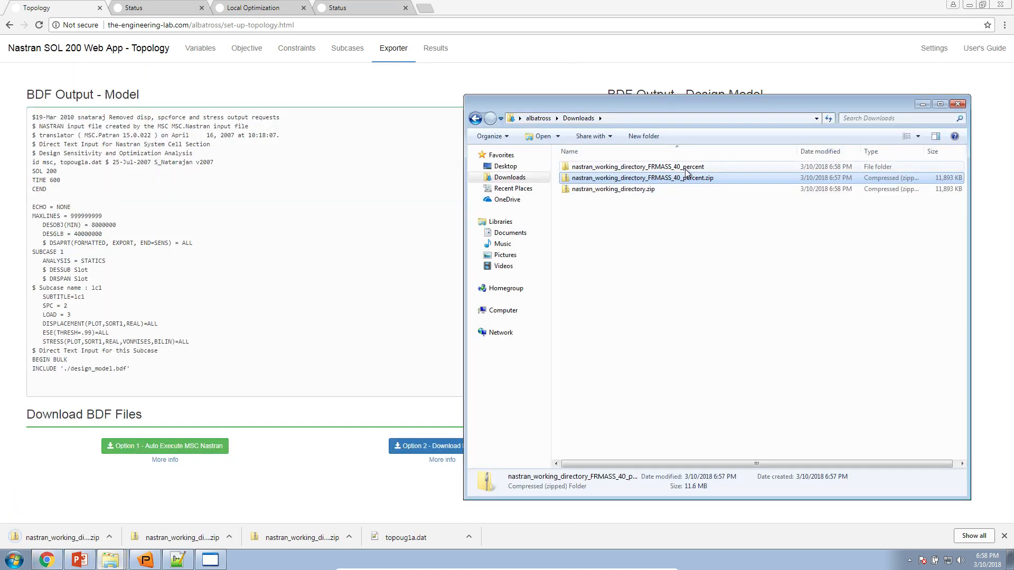
{"action": "left_click", "coordinate": [665, 190]}
{"action": "left_click", "coordinate": [655, 191]}
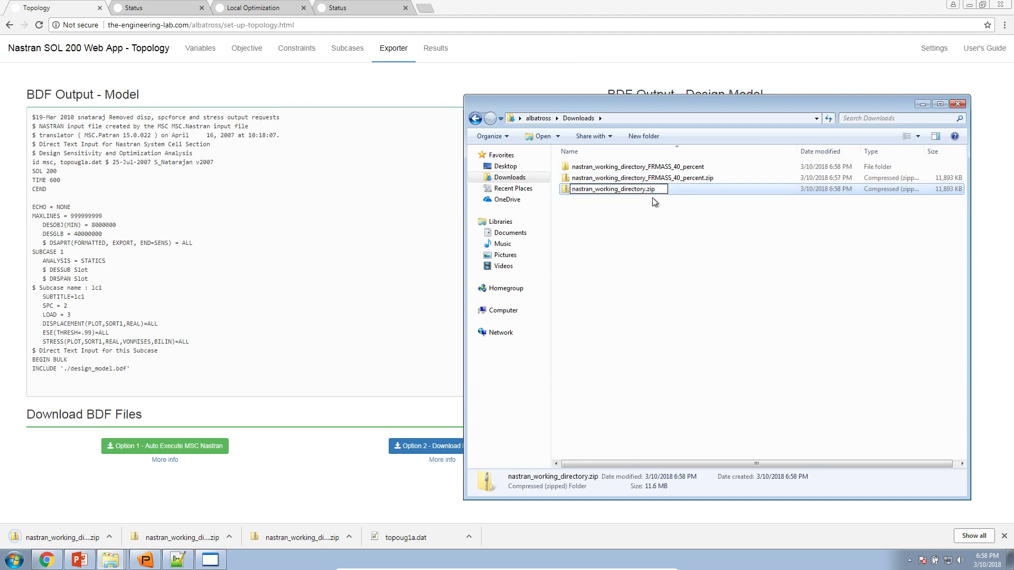
{"action": "type", "text": "_FRMASS_60_percent"}
{"action": "key", "text": "Return"}
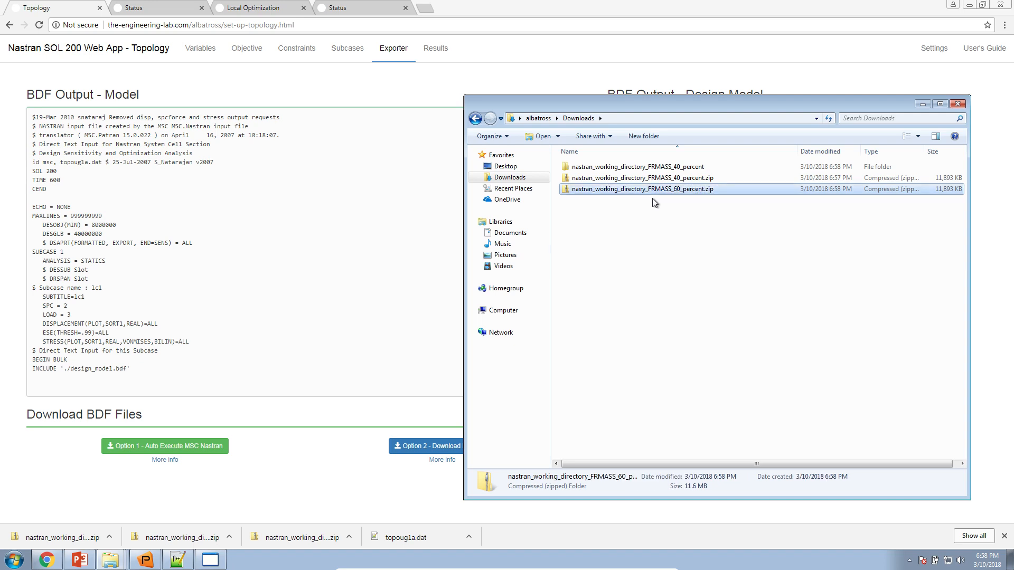
Set the FRMASS constraint's upper allowed limit to .8 in the web app and export the model with the Auto Execute MSC Nastran option.
{"action": "left_click", "coordinate": [351, 271]}
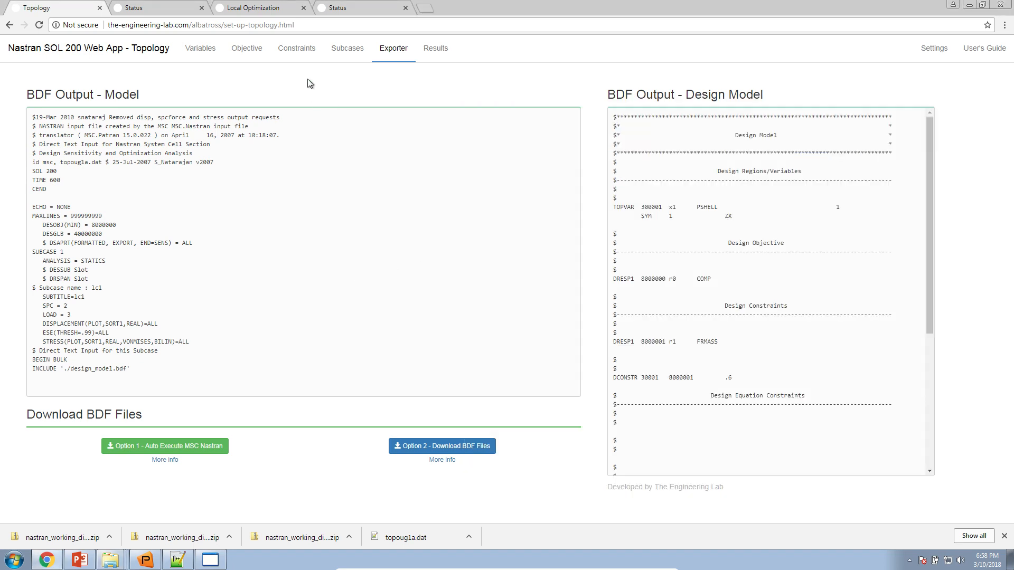
{"action": "left_click", "coordinate": [298, 50]}
{"action": "double_click", "coordinate": [555, 486]}
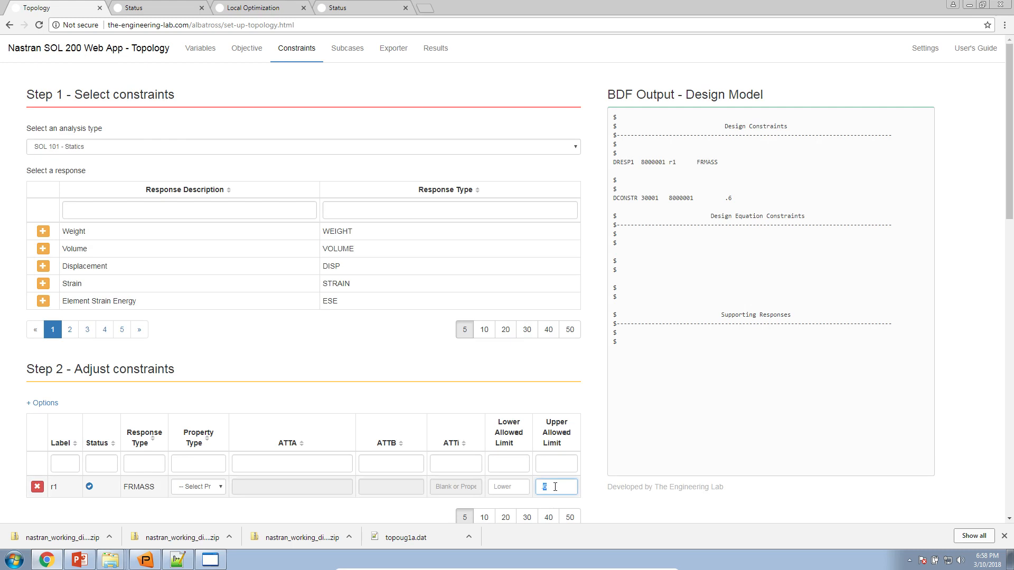
{"action": "left_click", "coordinate": [392, 51]}
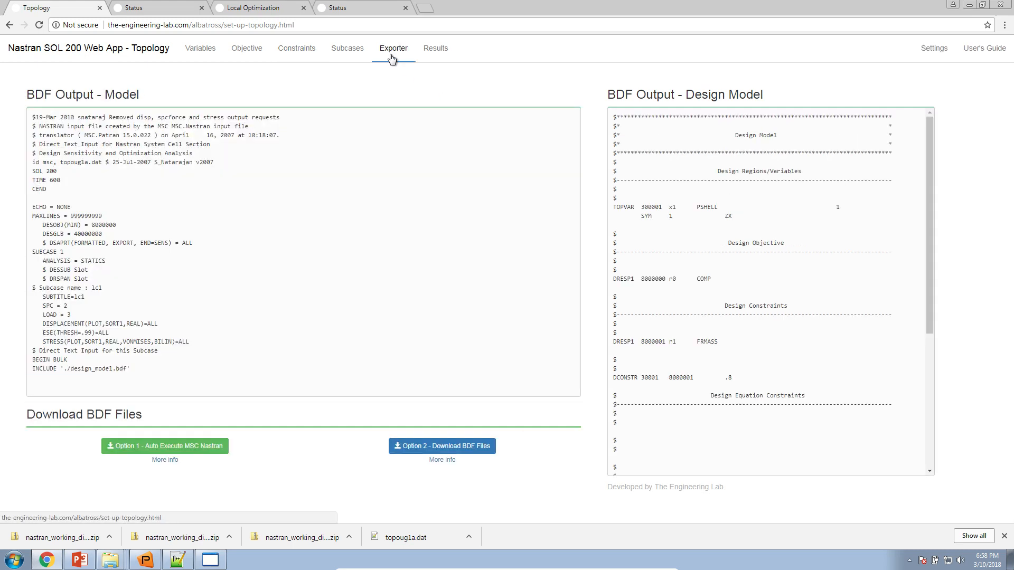
{"action": "left_click", "coordinate": [172, 447]}
Rename the latest nastran_working_directory.zip in Downloads as nastran_working_directory_FRMASS_80_percent.zip.
{"action": "right_click", "coordinate": [112, 559]}
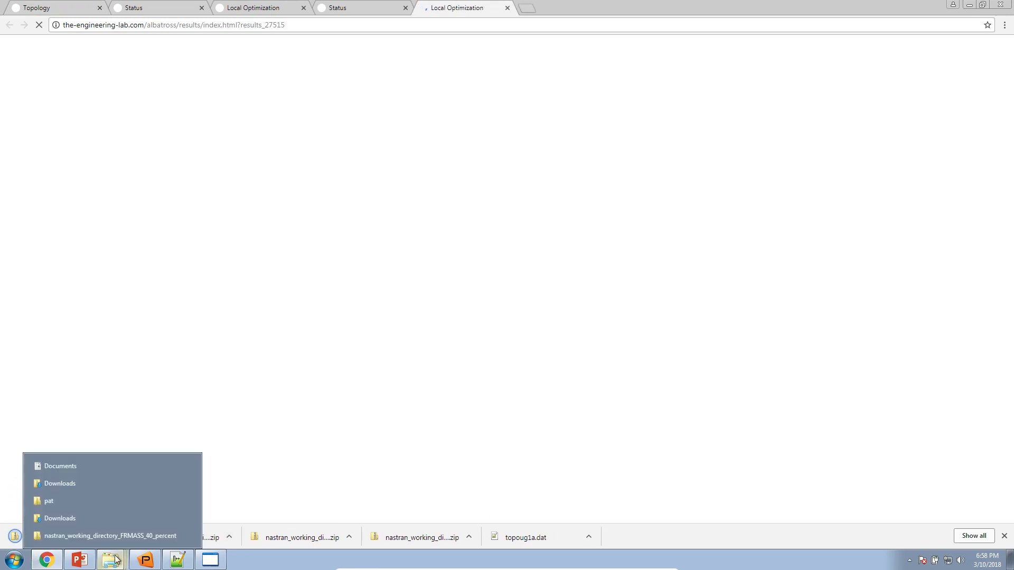
{"action": "left_click", "coordinate": [102, 483]}
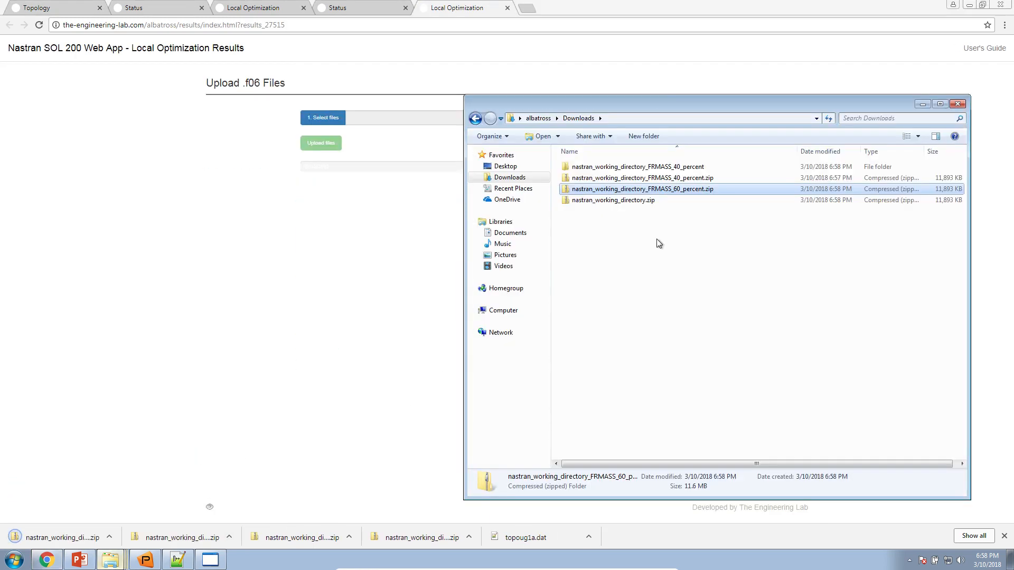
{"action": "left_click", "coordinate": [629, 201]}
{"action": "right_click", "coordinate": [628, 201]}
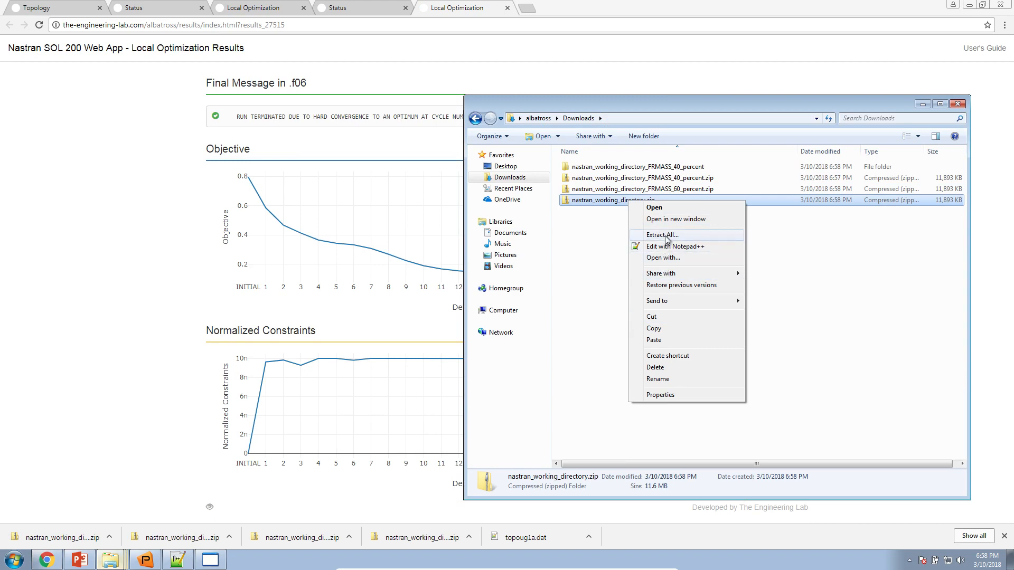
{"action": "left_click", "coordinate": [667, 378]}
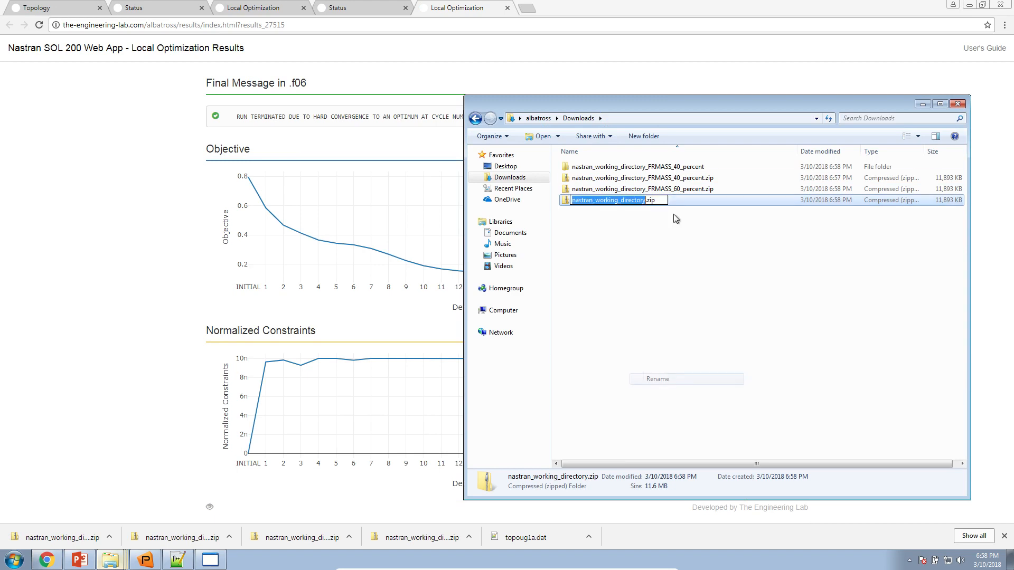
{"action": "left_click", "coordinate": [645, 199]}
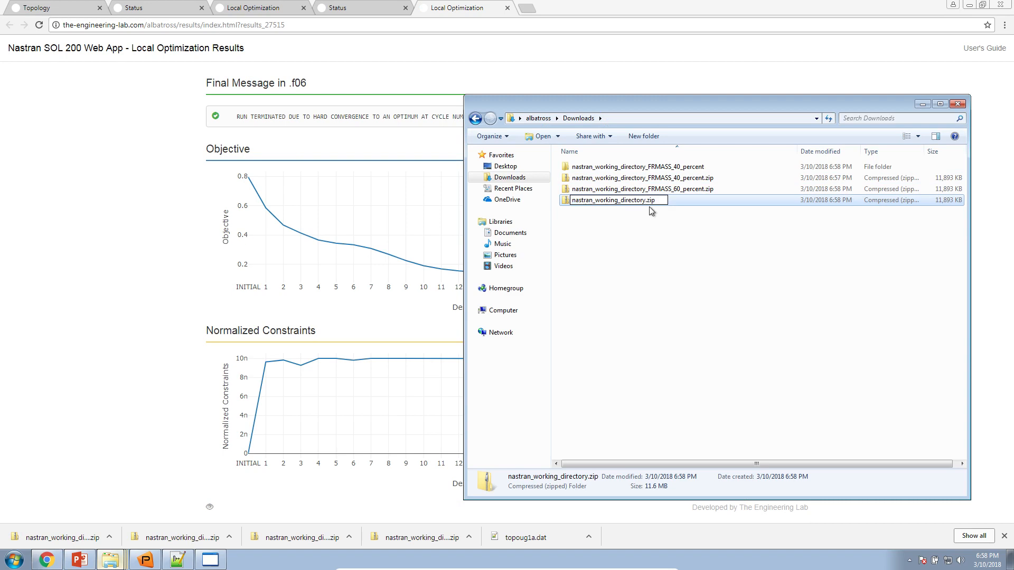
{"action": "type", "text": "_FRMASS_80_percent"}
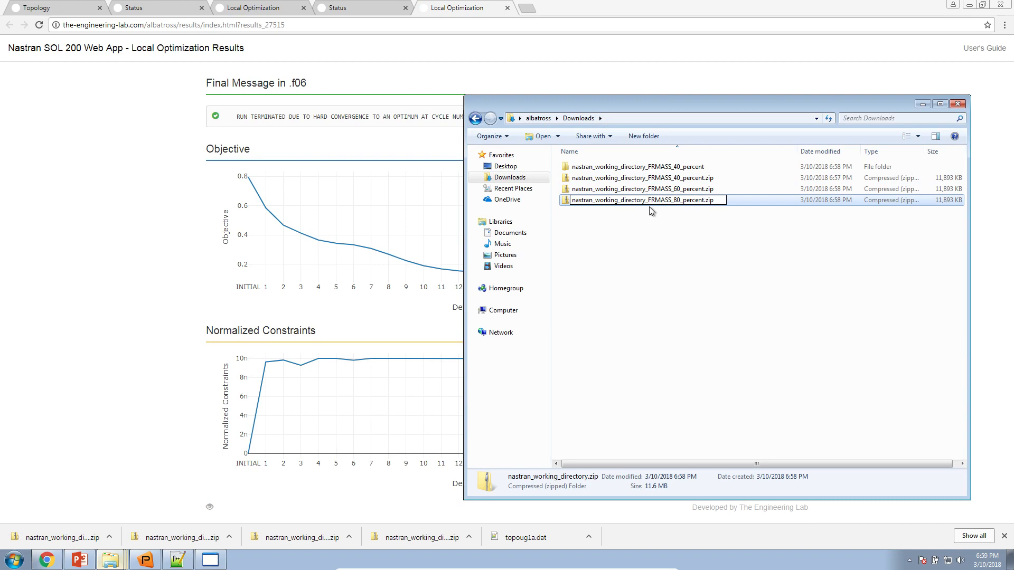
{"action": "key", "text": "Return"}
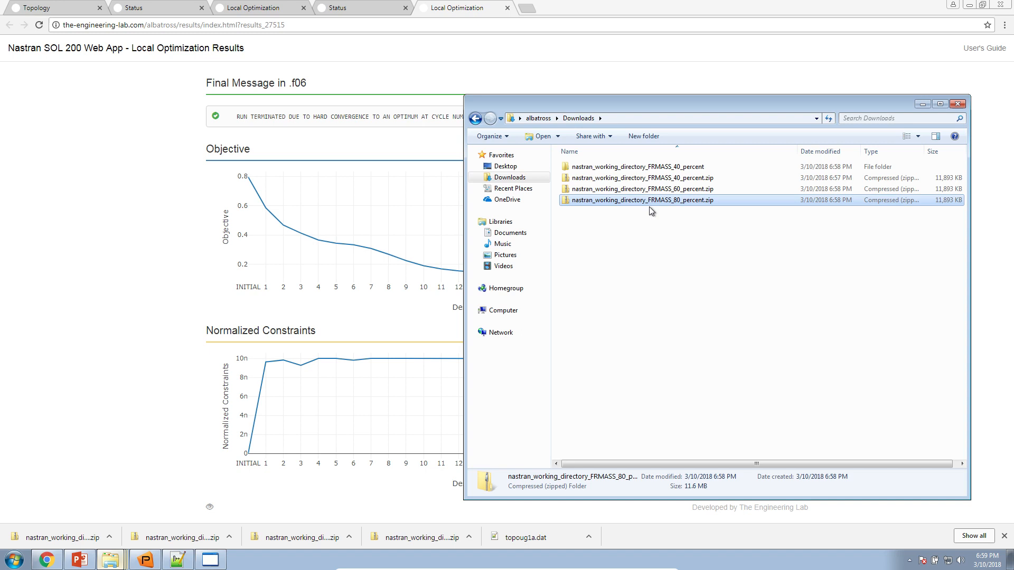
Examine the final .f06 message and the objective and normalized constraint histories on the Local Optimization Results page.
{"action": "left_click", "coordinate": [667, 235]}
{"action": "left_click", "coordinate": [224, 206]}
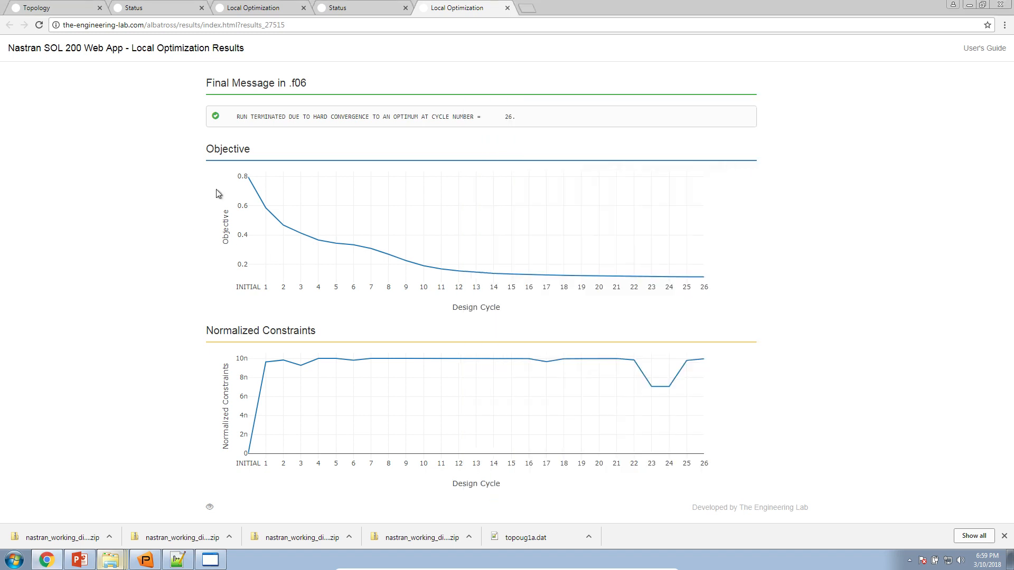
{"action": "triple_click", "coordinate": [314, 114]}
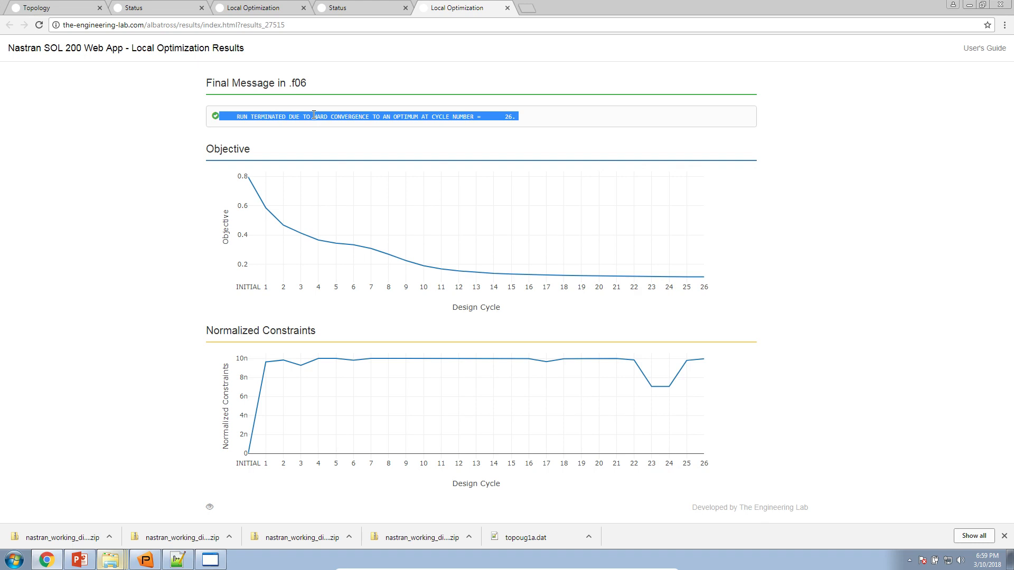
{"action": "left_click", "coordinate": [244, 133]}
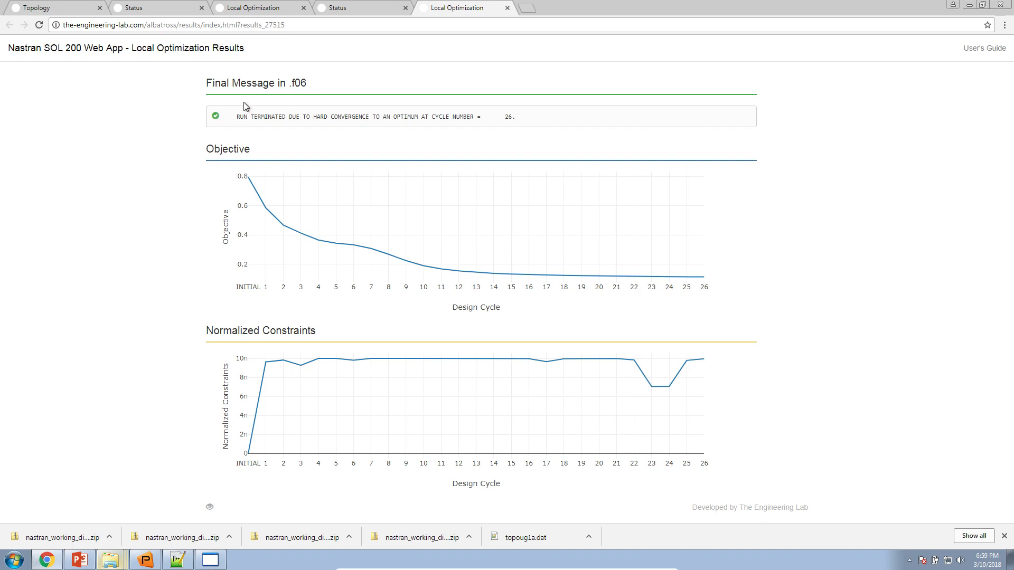
Switch to Patran, clear the fringe display, and refresh the model tree to post only default_group in the viewport.
{"action": "left_click", "coordinate": [144, 567]}
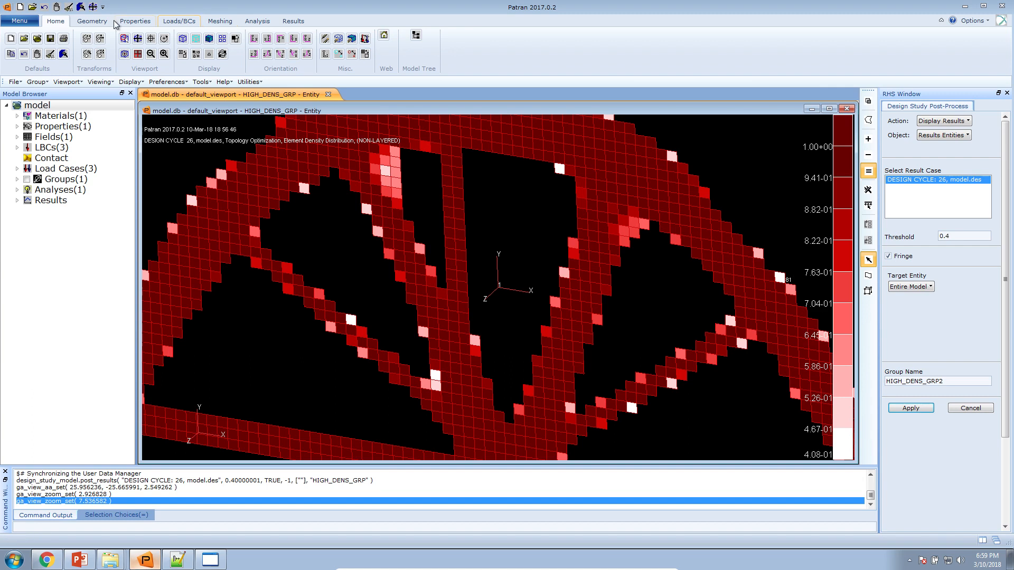
{"action": "left_click", "coordinate": [68, 7]}
{"action": "left_click", "coordinate": [18, 179]}
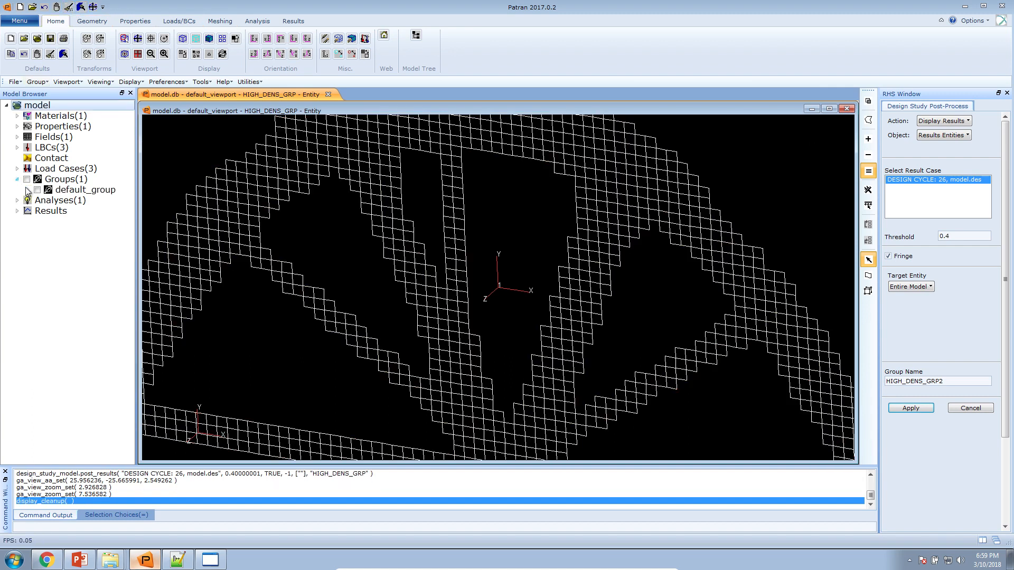
{"action": "right_click", "coordinate": [50, 104]}
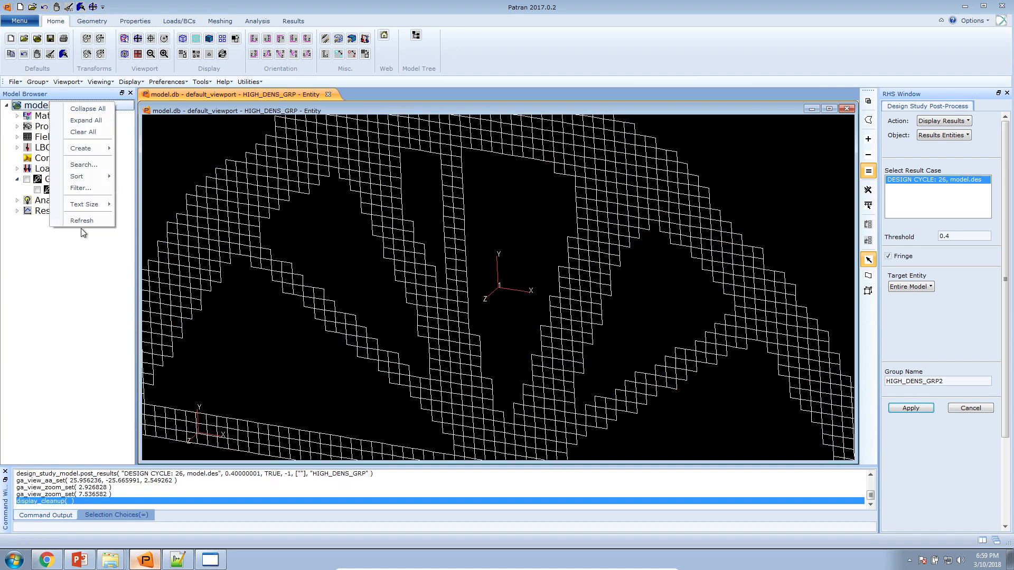
{"action": "left_click", "coordinate": [81, 228]}
{"action": "left_click", "coordinate": [38, 200]}
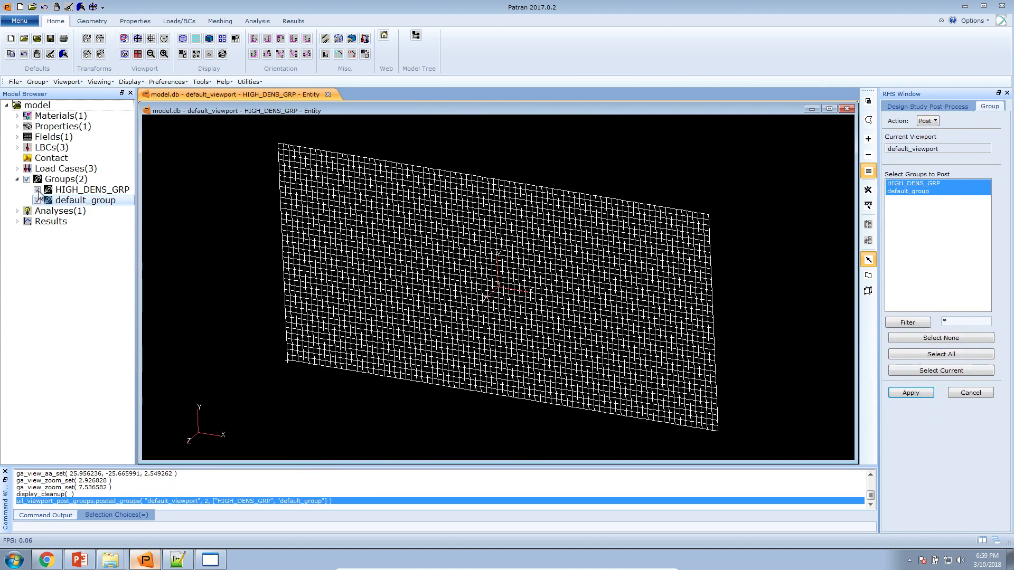
{"action": "left_click", "coordinate": [37, 191]}
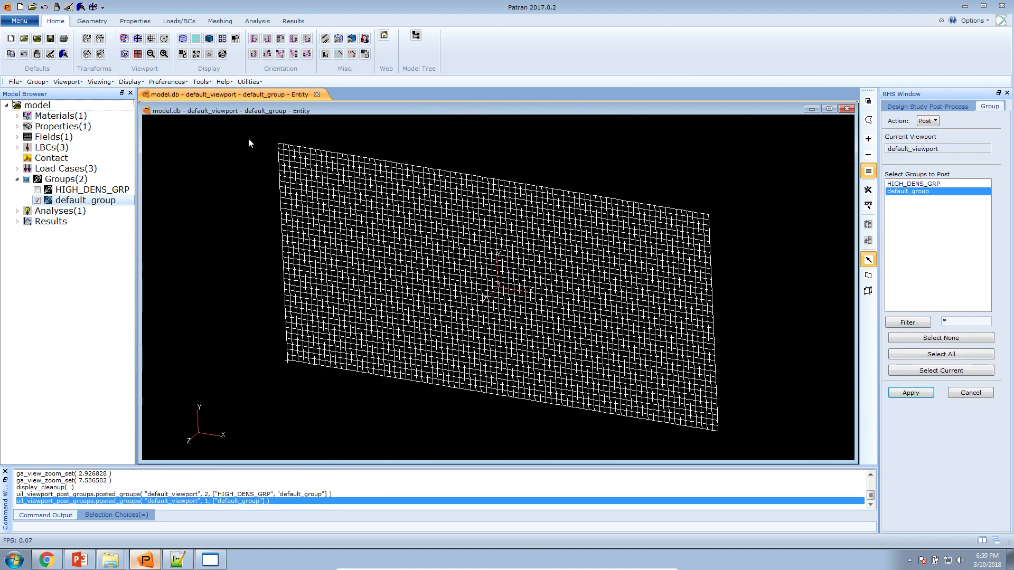
Open the Design Study post-processing form and set its action to Read Results.
{"action": "left_click", "coordinate": [247, 83]}
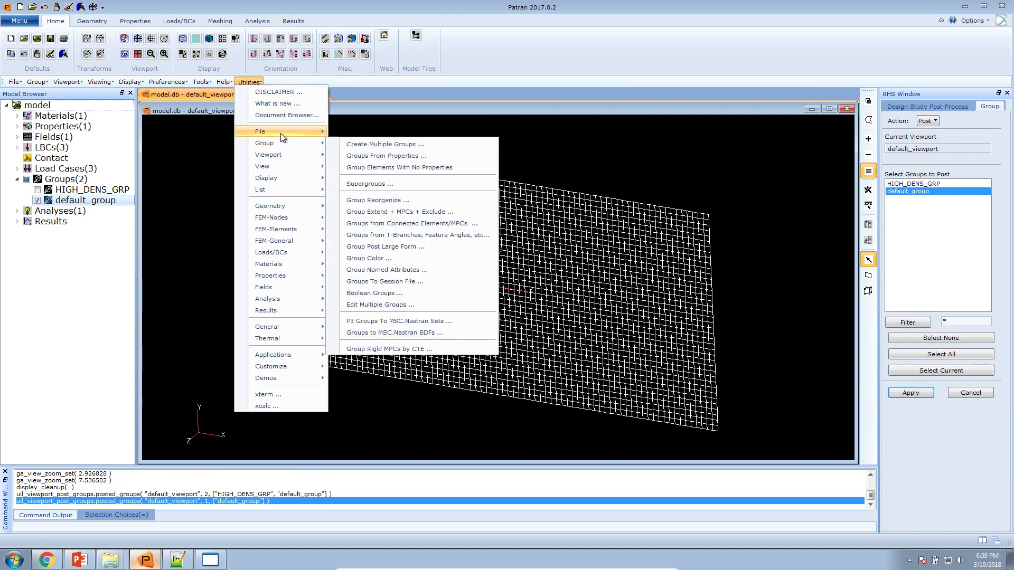
{"action": "left_click", "coordinate": [207, 81]}
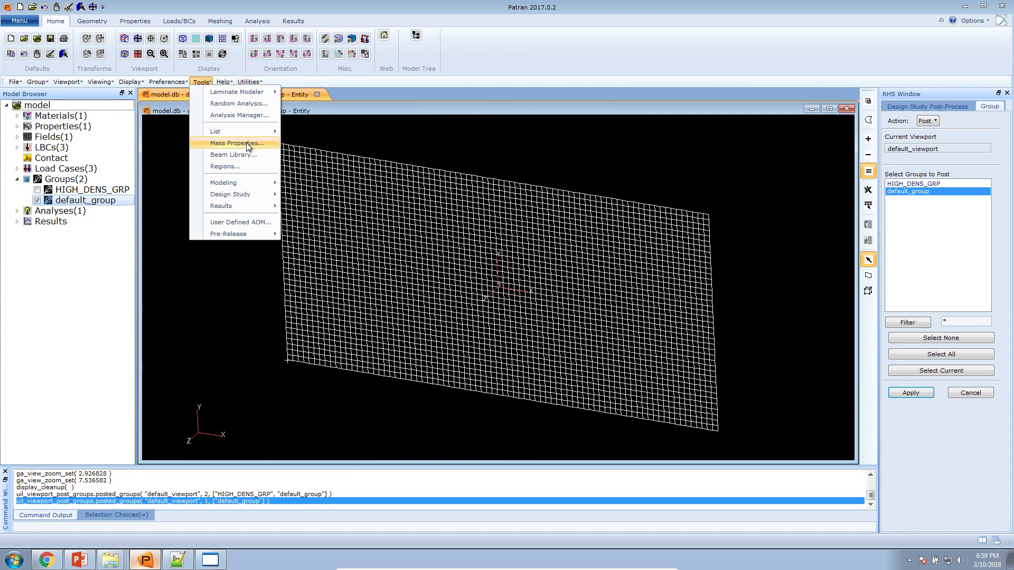
{"action": "mouse_move", "coordinate": [249, 193]}
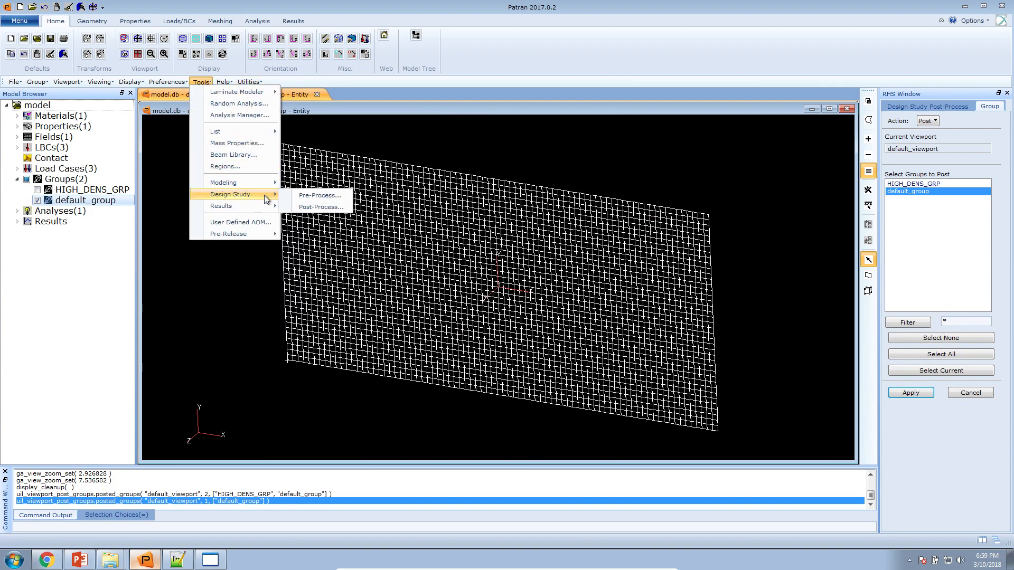
{"action": "left_click", "coordinate": [320, 206]}
{"action": "left_click", "coordinate": [948, 121]}
{"action": "left_click", "coordinate": [953, 131]}
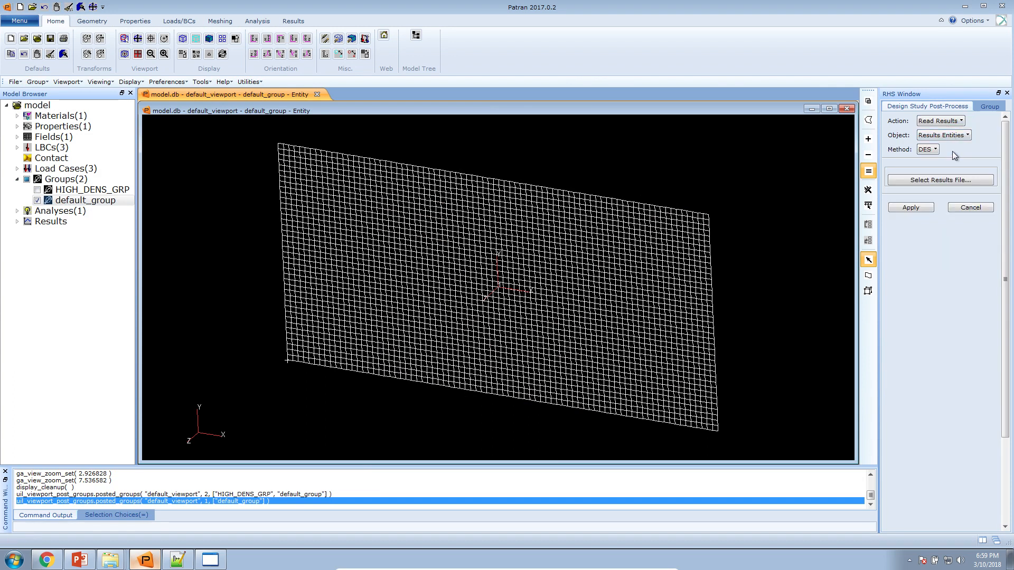
Read the DES results file from the nastran_working_directory_FRMASS_40_percent folder in Downloads.
{"action": "left_click", "coordinate": [943, 180]}
{"action": "left_click", "coordinate": [692, 104]}
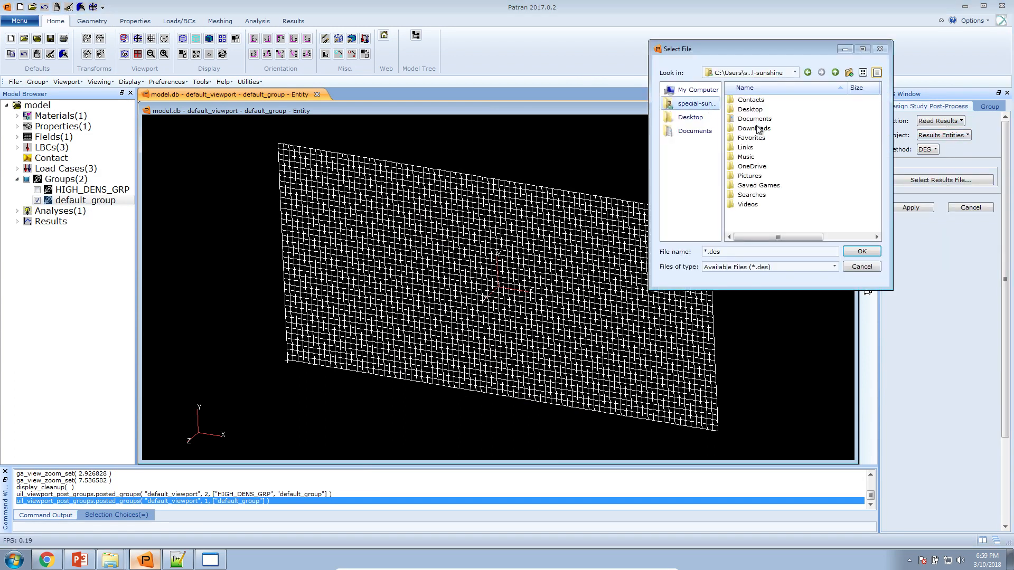
{"action": "double_click", "coordinate": [754, 128]}
{"action": "double_click", "coordinate": [771, 100]}
{"action": "double_click", "coordinate": [768, 109]}
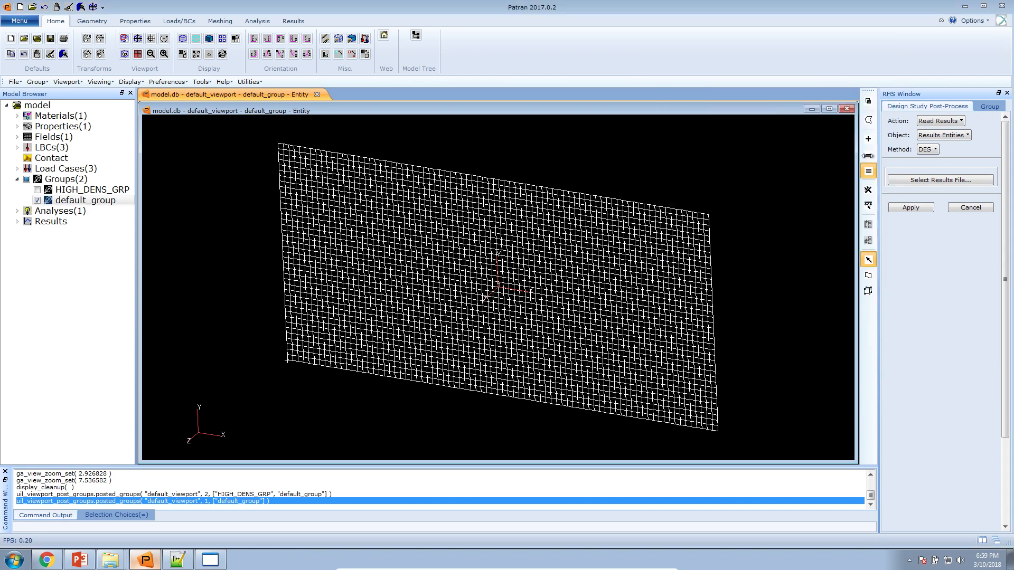
{"action": "left_click", "coordinate": [910, 207]}
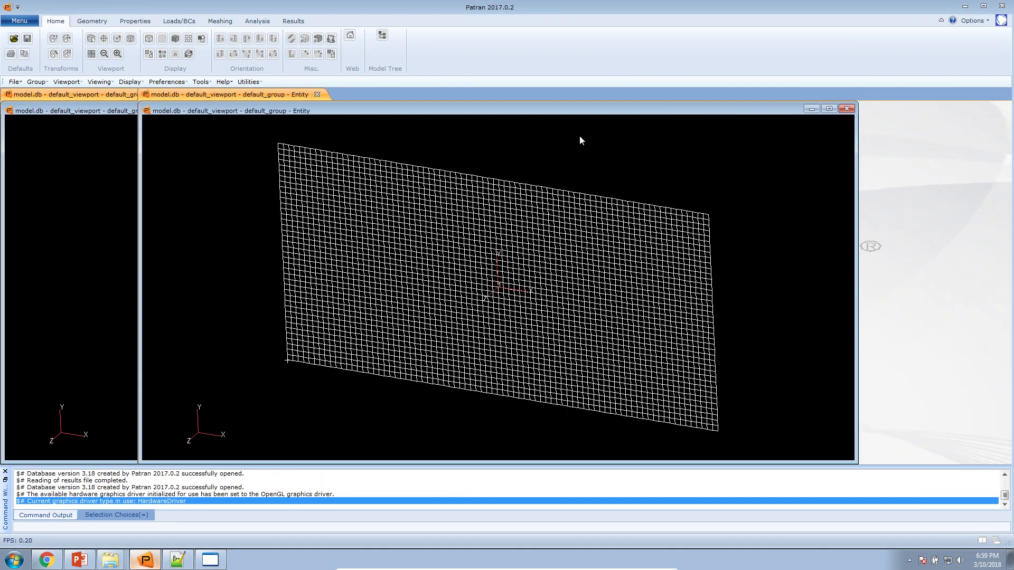
Display the element density results of DESIGN CYCLE: 26, model.des_2 at threshold 0.4 as a fringe and set the front view.
{"action": "left_click", "coordinate": [956, 121]}
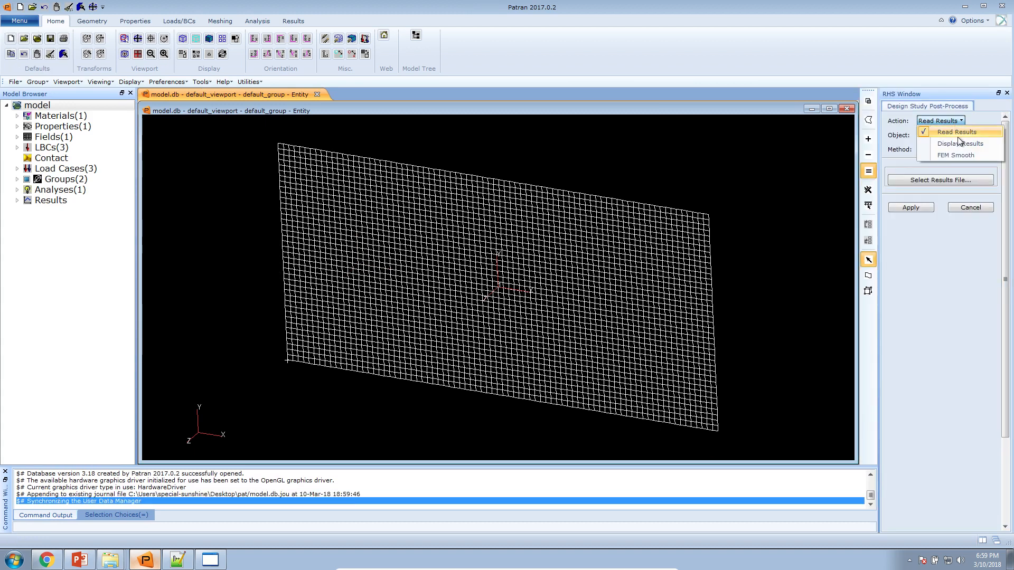
{"action": "left_click", "coordinate": [959, 144]}
{"action": "left_click", "coordinate": [947, 189]}
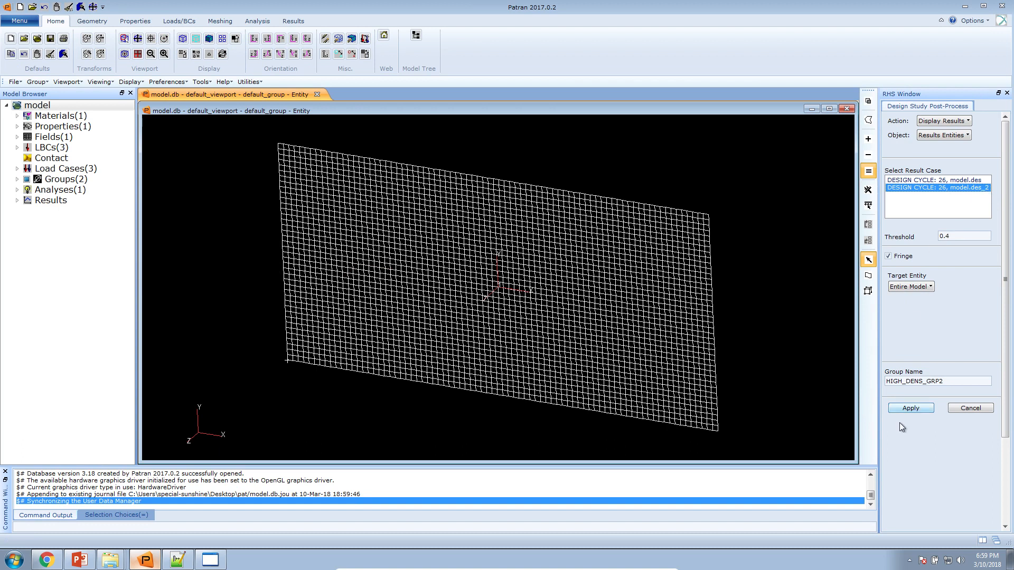
{"action": "left_click", "coordinate": [909, 407]}
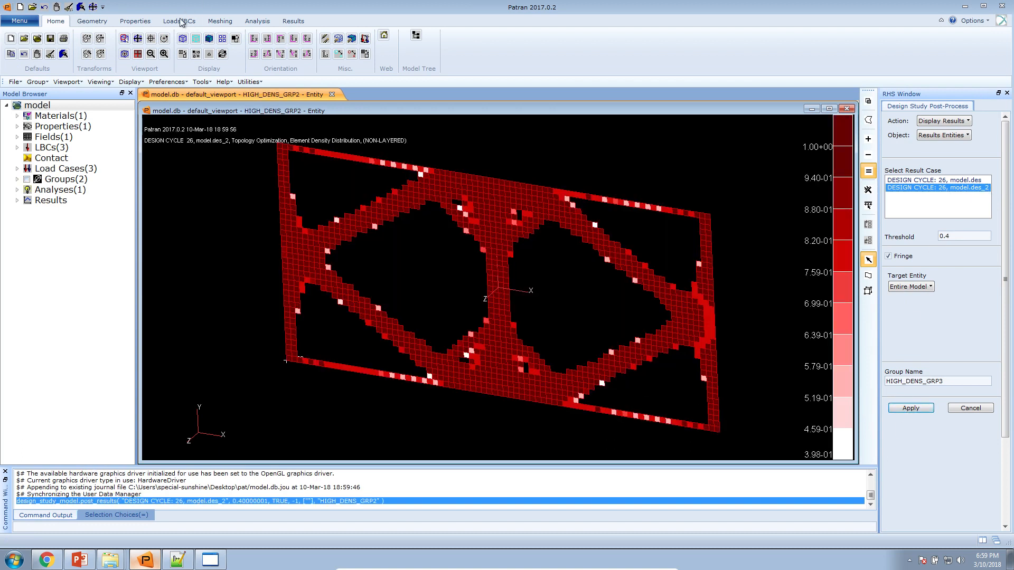
{"action": "left_click", "coordinate": [253, 53]}
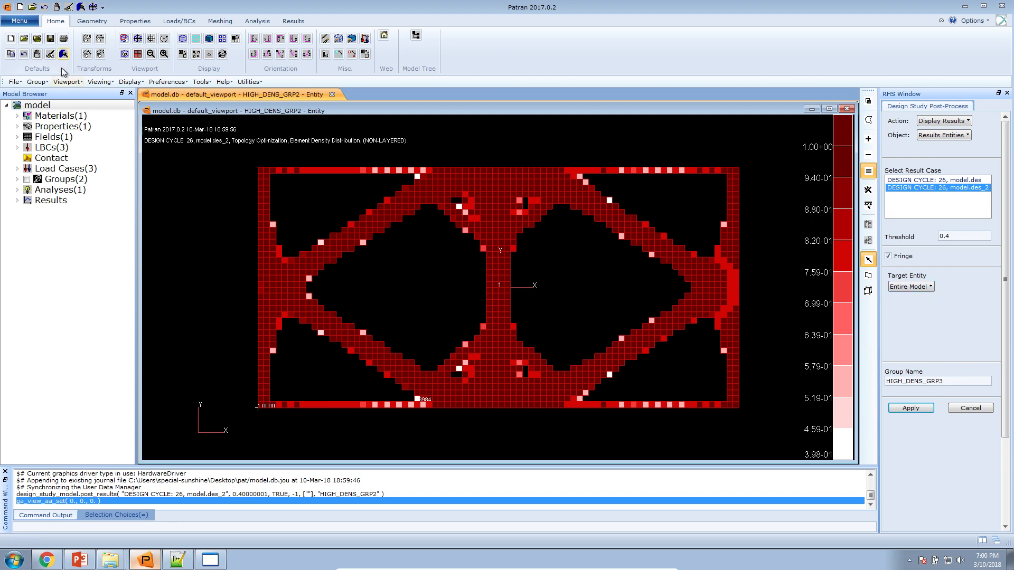
Redisplay the model.des_2 density distribution with a threshold of .01, followed by a threshold of .001.
{"action": "double_click", "coordinate": [946, 237]}
{"action": "left_click", "coordinate": [899, 408]}
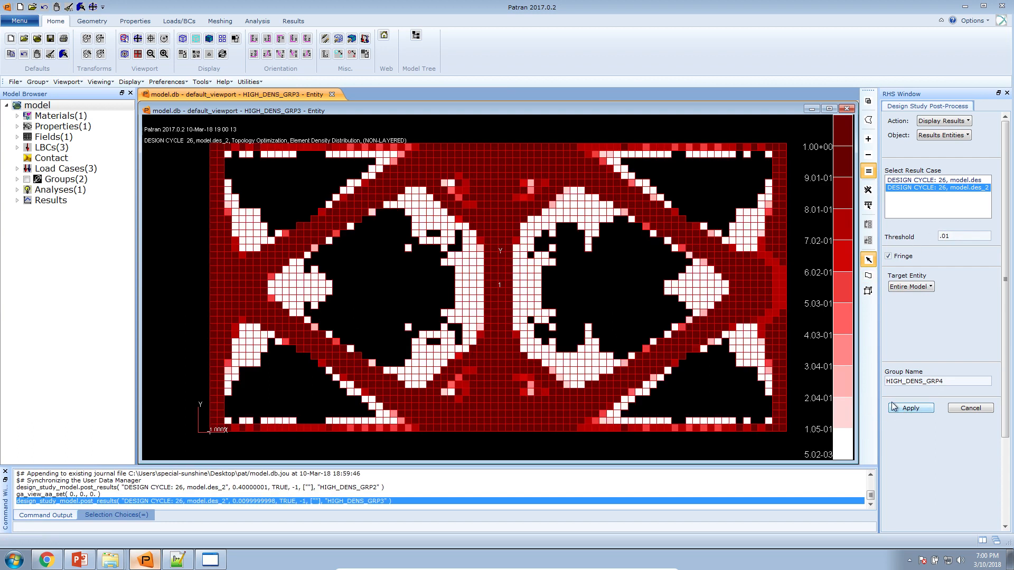
{"action": "left_click", "coordinate": [953, 235]}
{"action": "type", "text": "0"}
{"action": "left_click", "coordinate": [910, 408]}
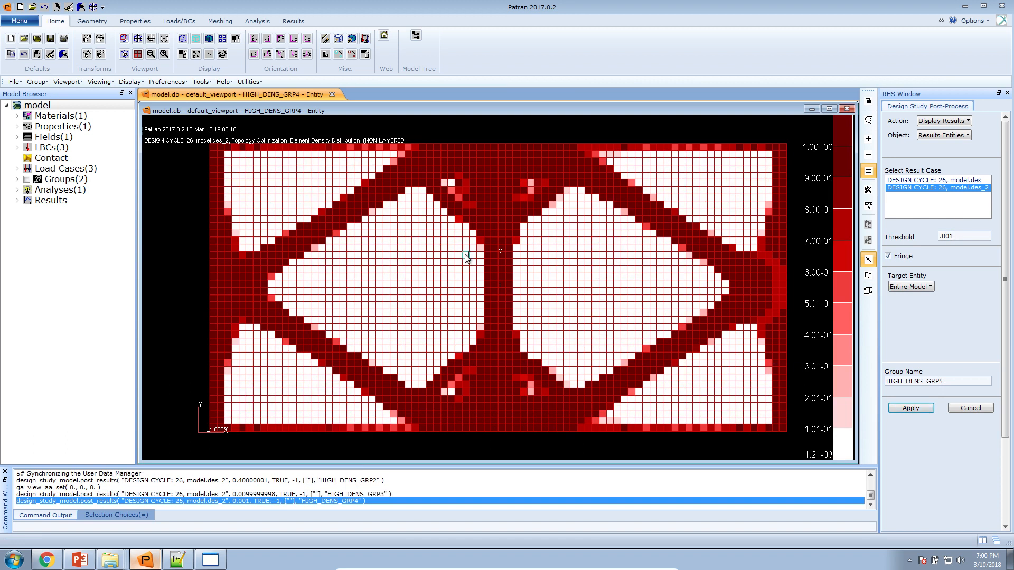
{"action": "scroll", "coordinate": [467, 266], "scroll_direction": "down", "scroll_amount": 4}
{"action": "middle_click_drag", "start_coordinate": [466, 267], "coordinate": [434, 257]}
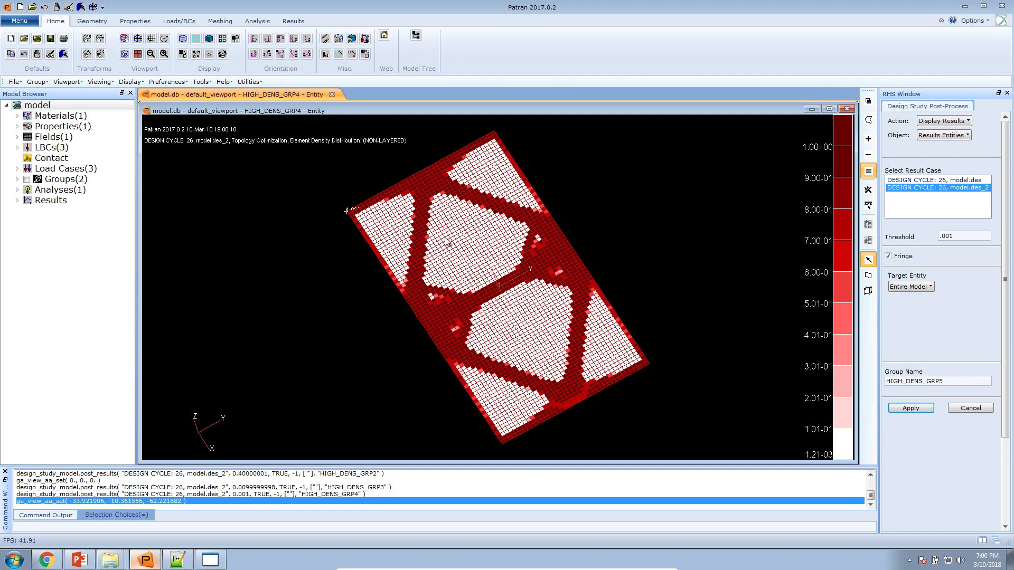
{"action": "left_click", "coordinate": [254, 39]}
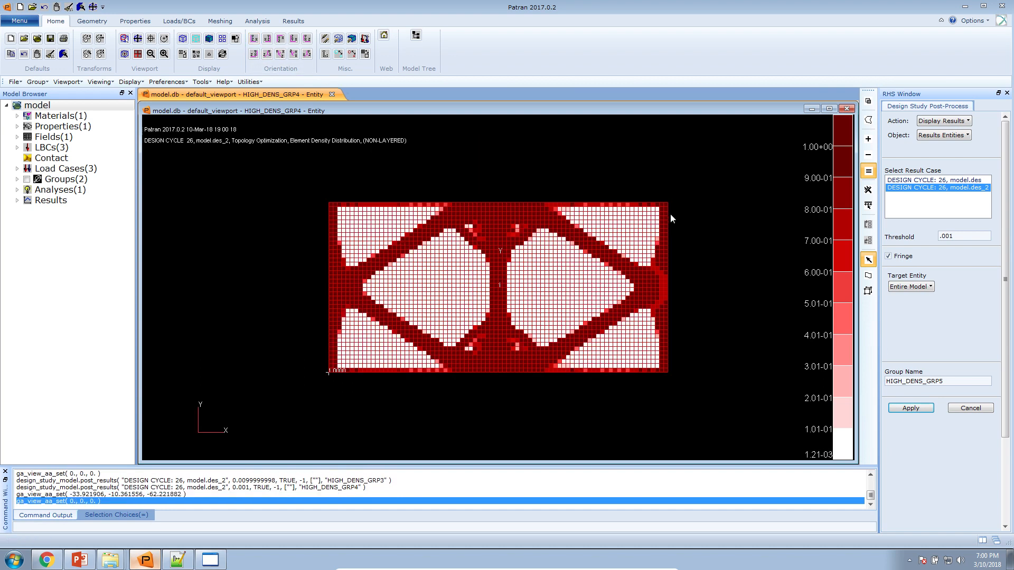
{"action": "scroll", "coordinate": [695, 219], "scroll_direction": "down", "scroll_amount": 1}
{"action": "middle_click_drag", "start_coordinate": [695, 219], "coordinate": [704, 213], "text": "shift"}
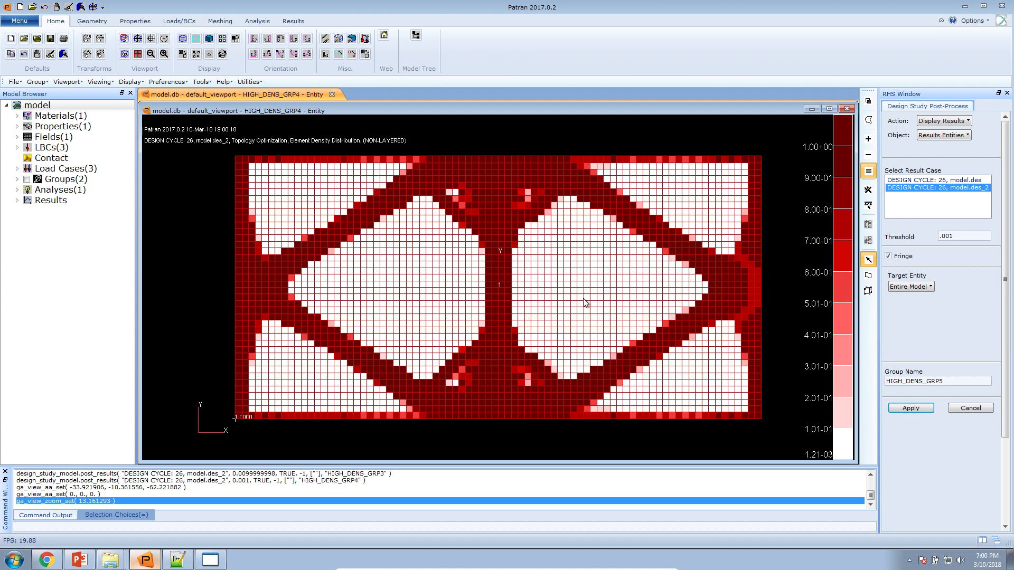
Refresh the model tree and post only the group HIGH_DENS_GRP2 in the viewport.
{"action": "left_click", "coordinate": [17, 179]}
{"action": "right_click", "coordinate": [56, 103]}
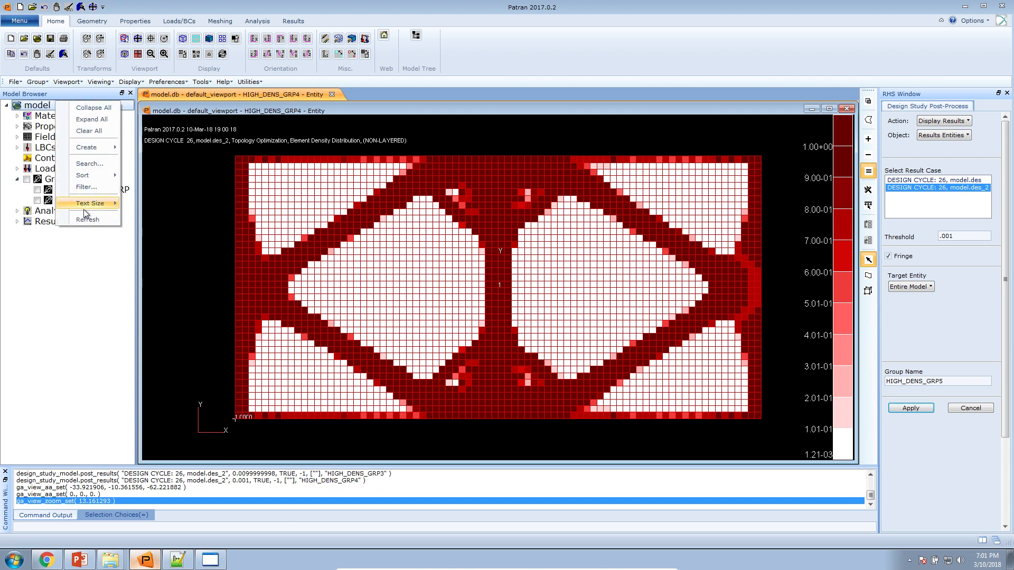
{"action": "left_click", "coordinate": [84, 223]}
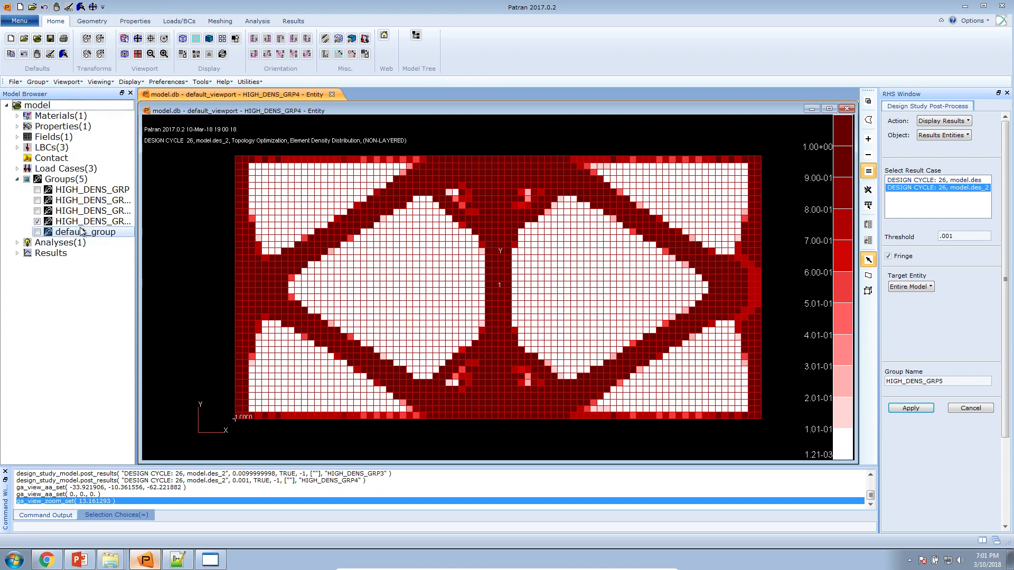
{"action": "left_click", "coordinate": [37, 222]}
{"action": "left_click", "coordinate": [37, 210]}
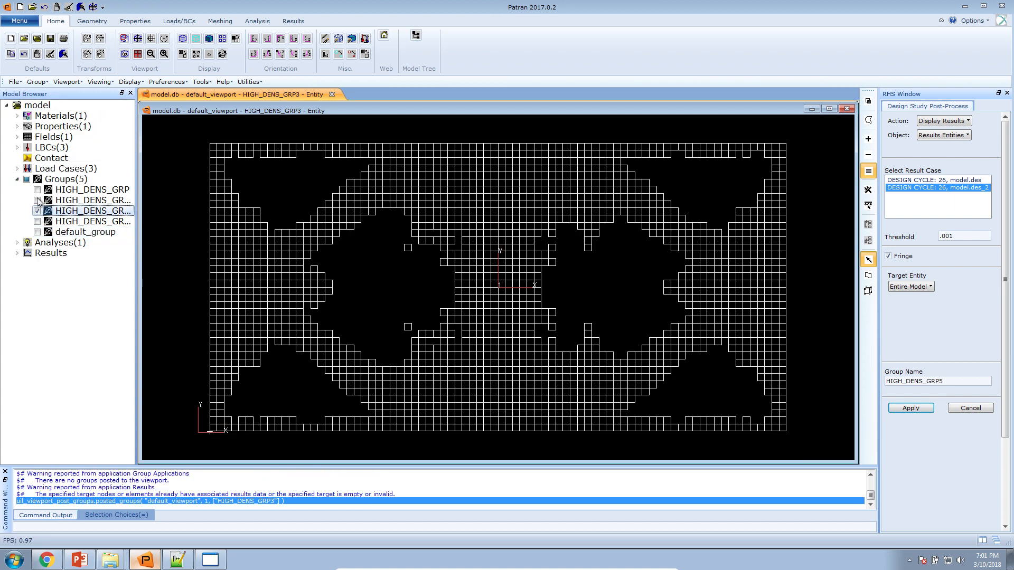
{"action": "left_click", "coordinate": [37, 200]}
{"action": "left_click", "coordinate": [37, 211]}
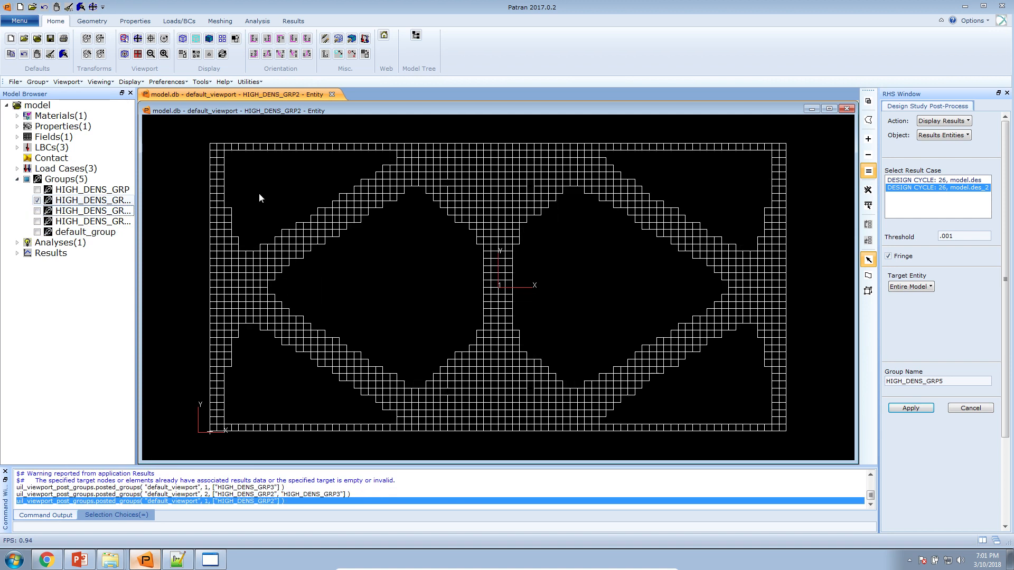
Display the posted high-density group with smooth shading in a rotated view, and switch to PowerPoint.
{"action": "left_click", "coordinate": [209, 38]}
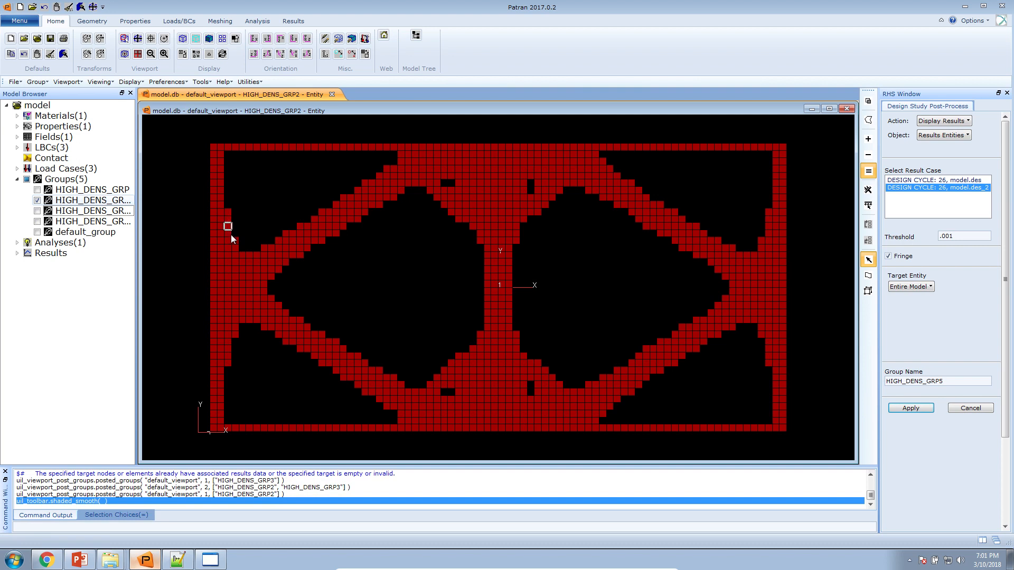
{"action": "mouse_move", "coordinate": [480, 342]}
{"action": "middle_mouse_down"}
{"action": "mouse_move", "coordinate": [446, 351]}
{"action": "mouse_move", "coordinate": [474, 353]}
{"action": "middle_mouse_up"}
{"action": "left_click", "coordinate": [79, 560]}
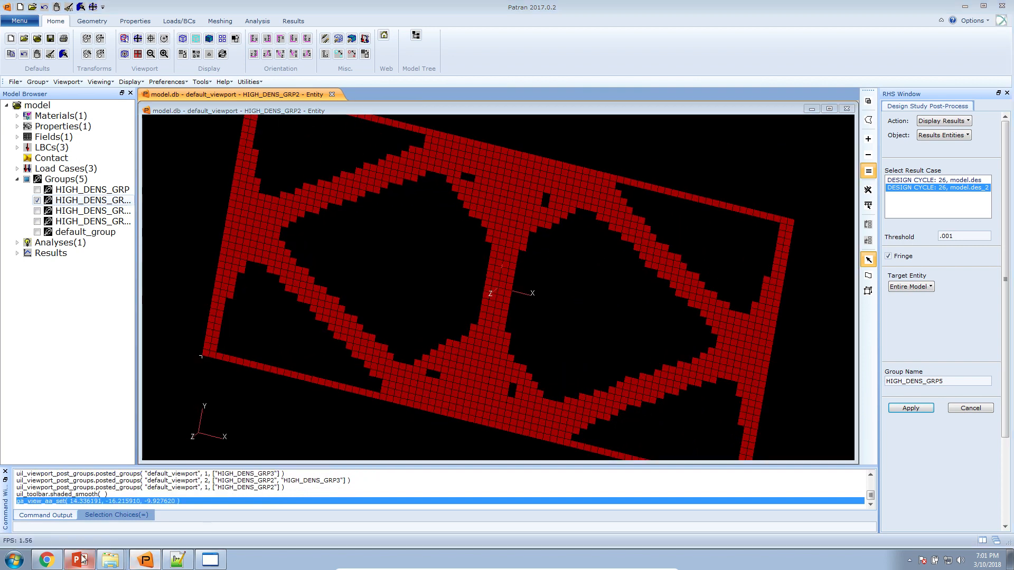